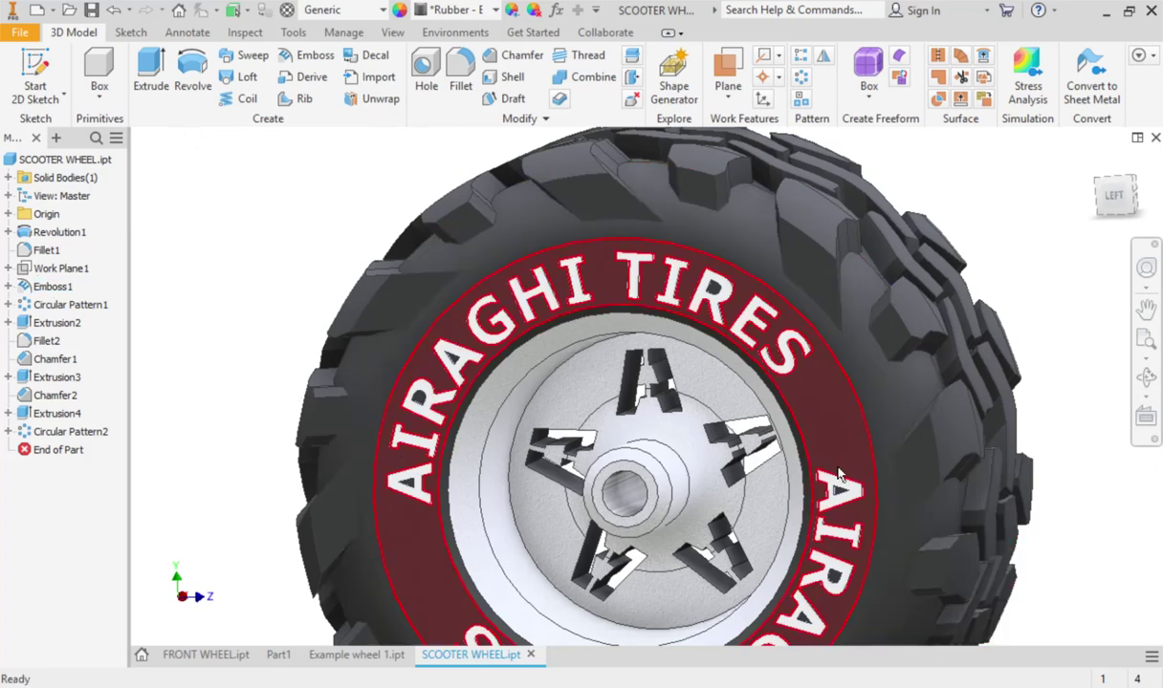
# Bring up the FRONT WHEEL.ipt part and orbit it, ending in a straight side view
pyautogui.click(207, 656)
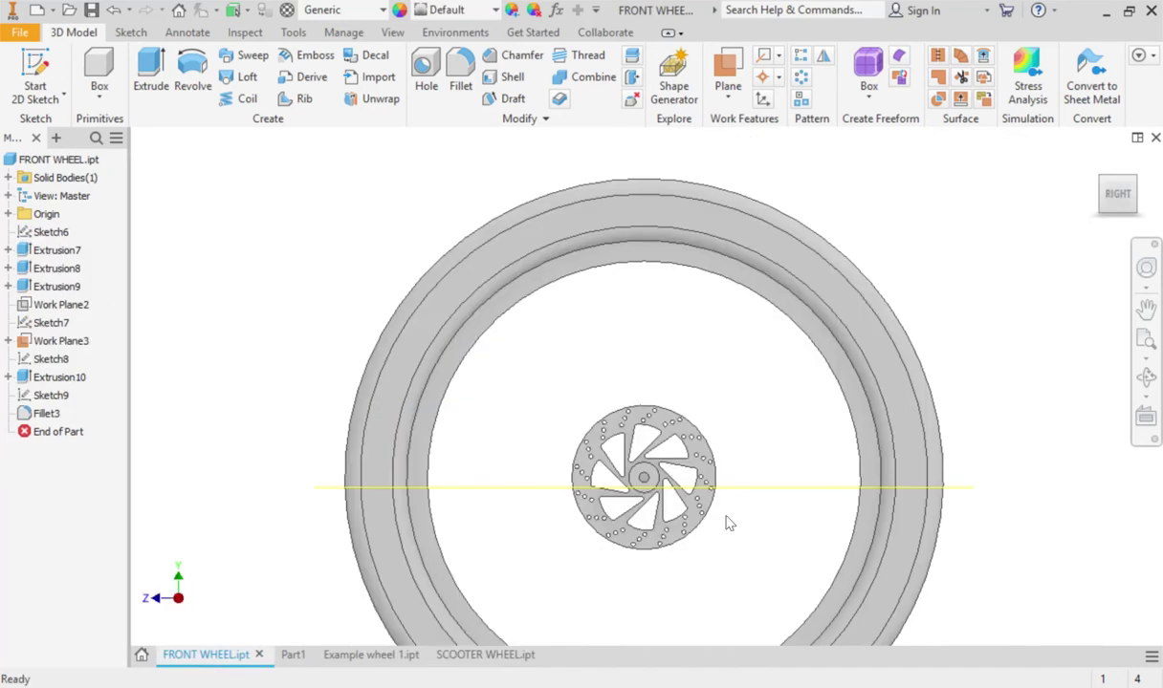
pyautogui.moveTo(727, 523)
pyautogui.keyDown('shift'); pyautogui.mouseDown(button='middle')
pyautogui.moveTo(430, 501)
pyautogui.moveTo(549, 458)
pyautogui.moveTo(388, 536)
pyautogui.moveTo(410, 514)
pyautogui.moveTo(793, 383)
pyautogui.mouseUp(button='middle'); pyautogui.keyUp('shift')
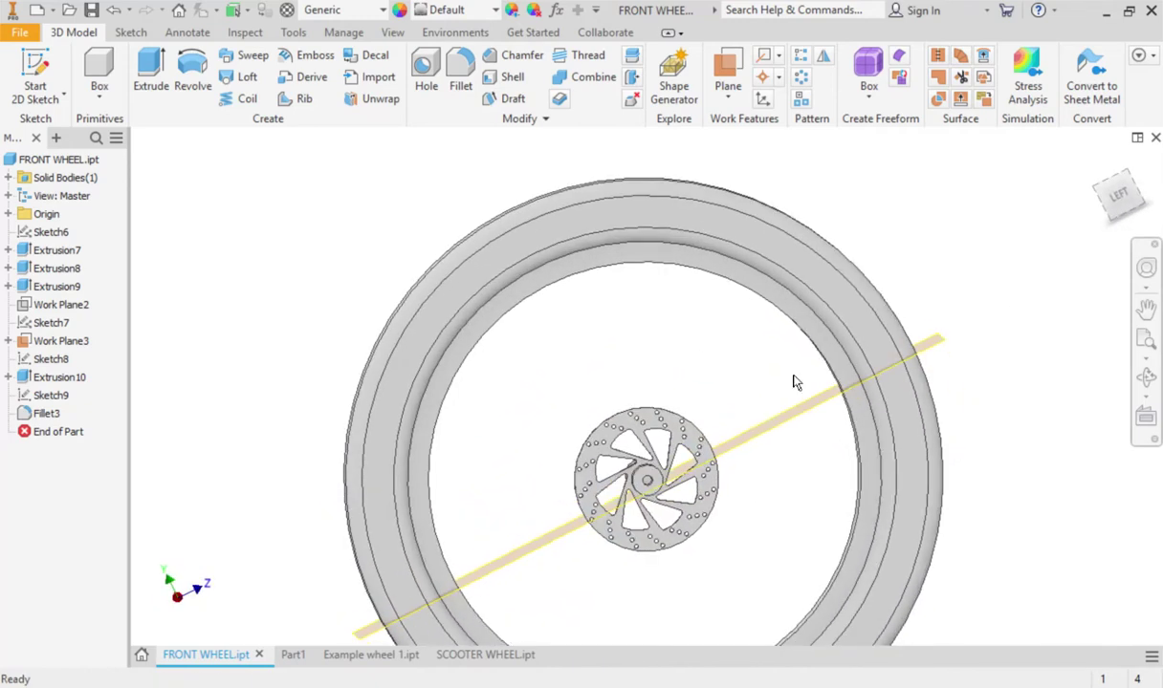
pyautogui.click(1124, 205)
# Start a 2D sketch on the tire's side face and set the text type to Geometry Text
pyautogui.scroll(5, 631, 287)
pyautogui.scroll(2, 669, 239)
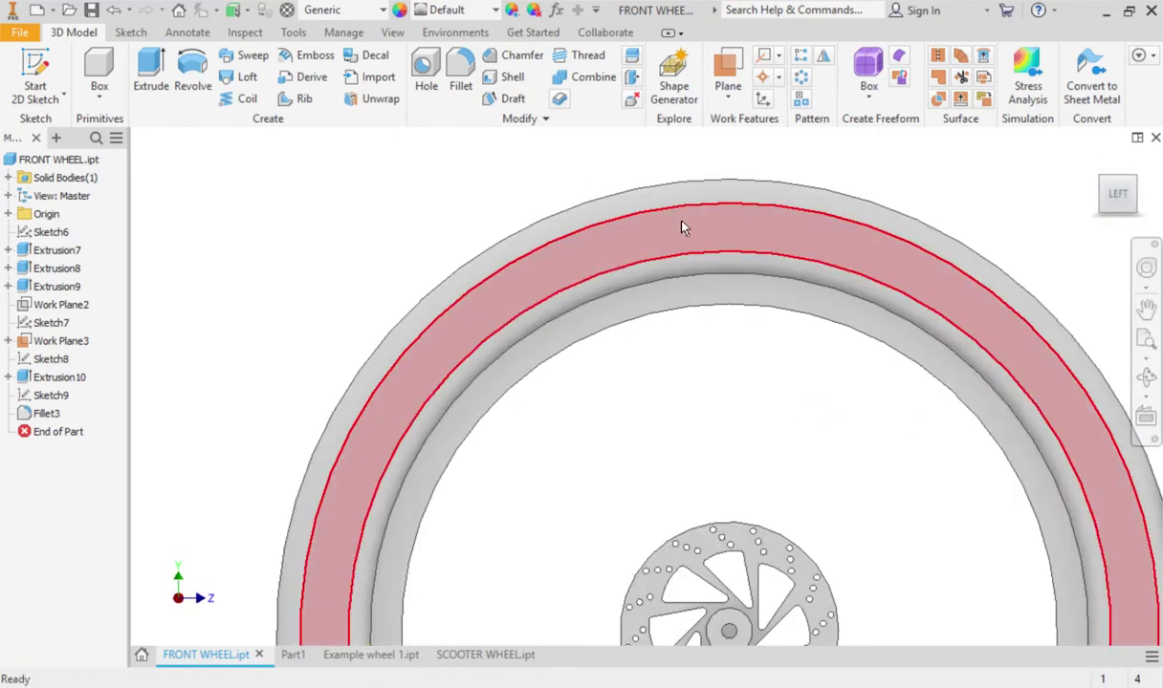
pyautogui.click(673, 230)
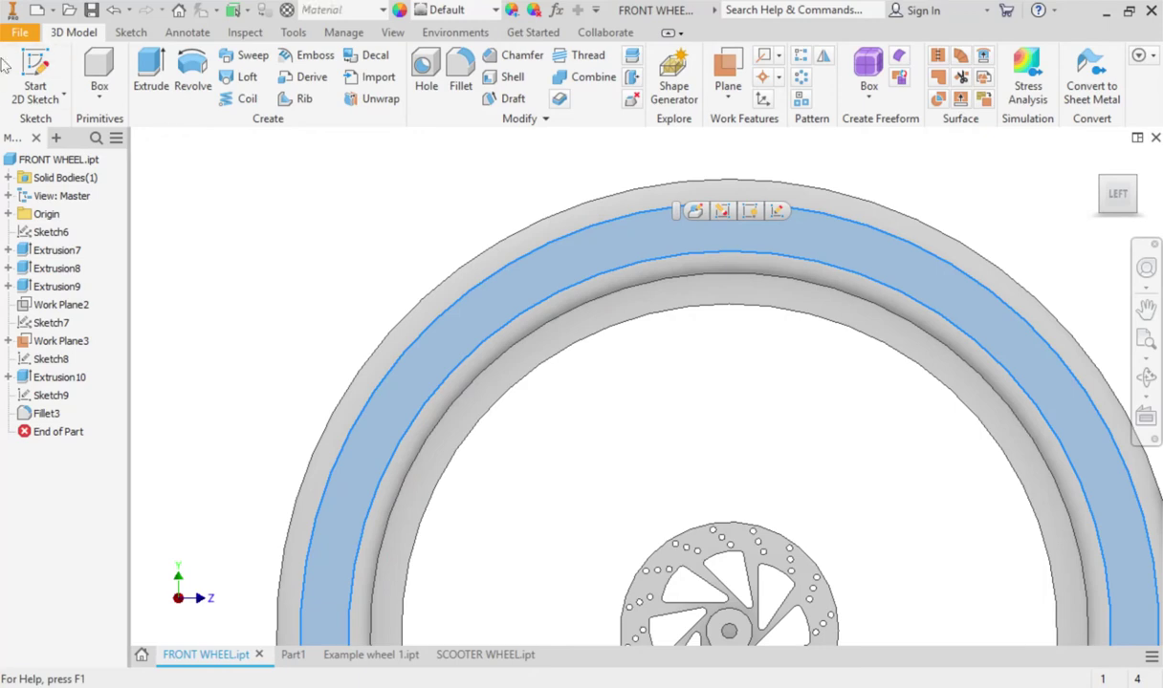
pyautogui.click(34, 75)
pyautogui.moveTo(693, 207); pyautogui.dragTo(676, 456, button='middle')
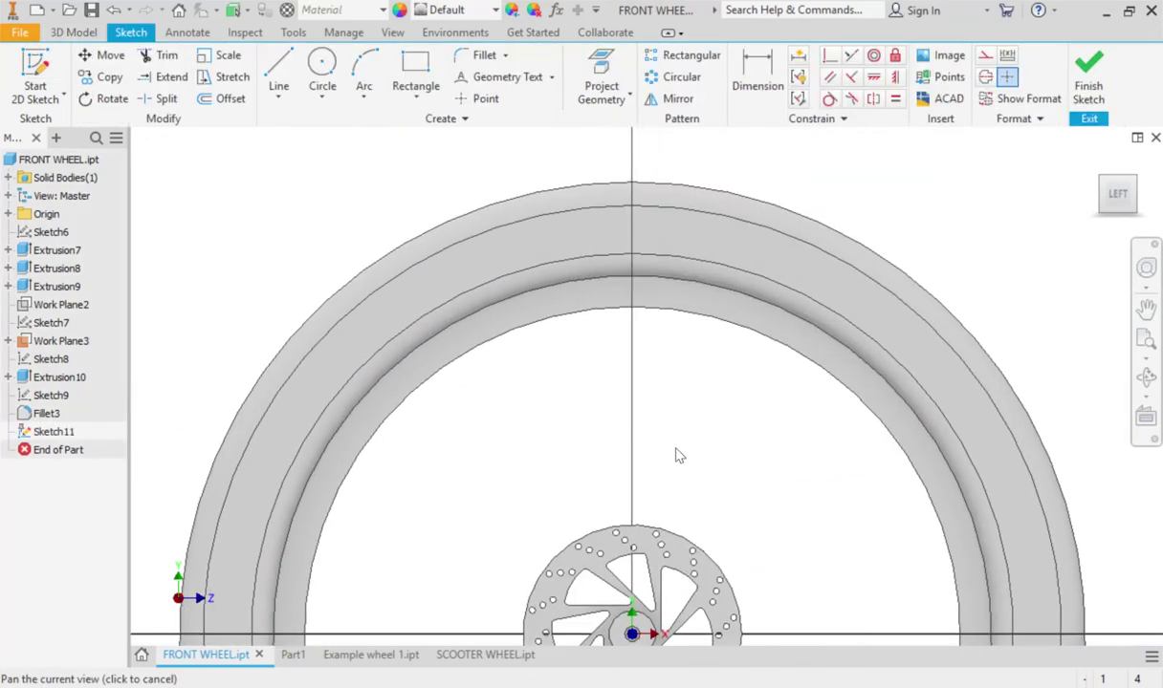
pyautogui.click(552, 77)
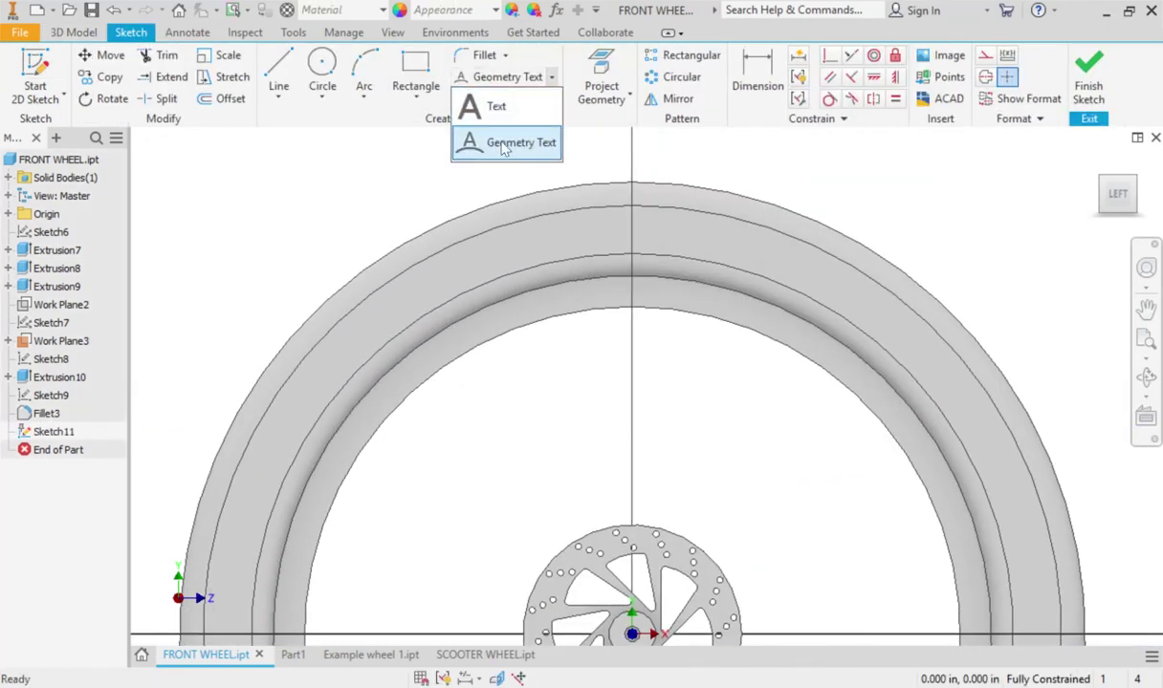
pyautogui.click(514, 151)
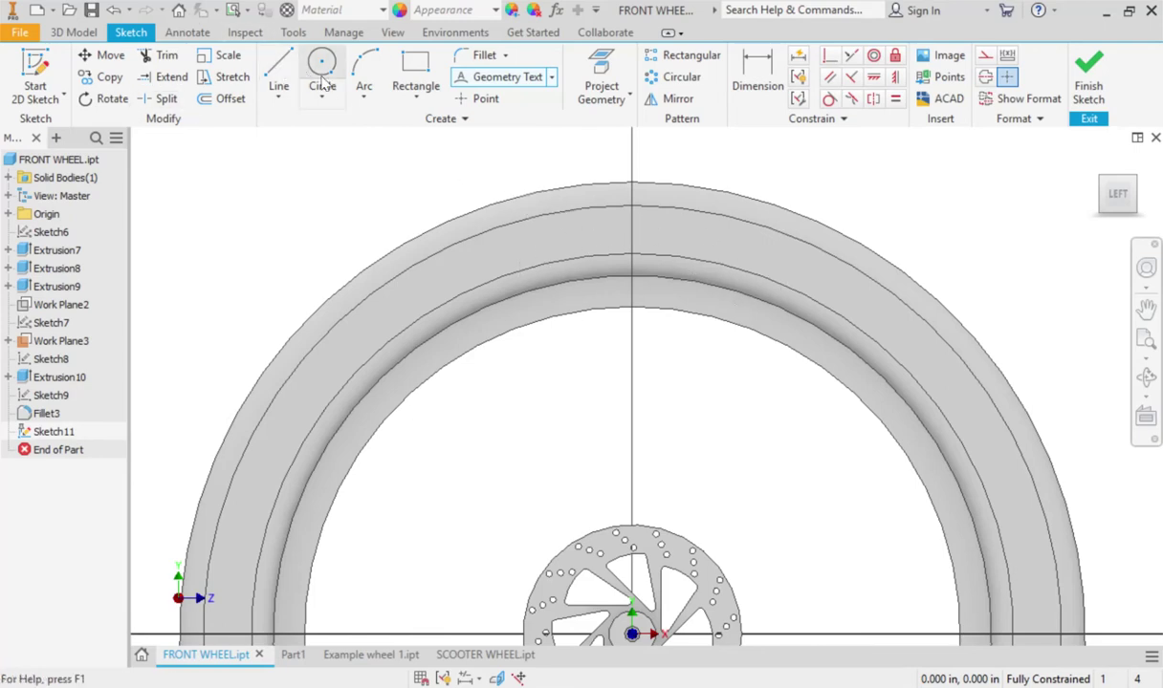
# Draw a three-point arc along the inner circle and use it as the Geometry Text path
pyautogui.click(363, 68)
pyautogui.click(403, 330)
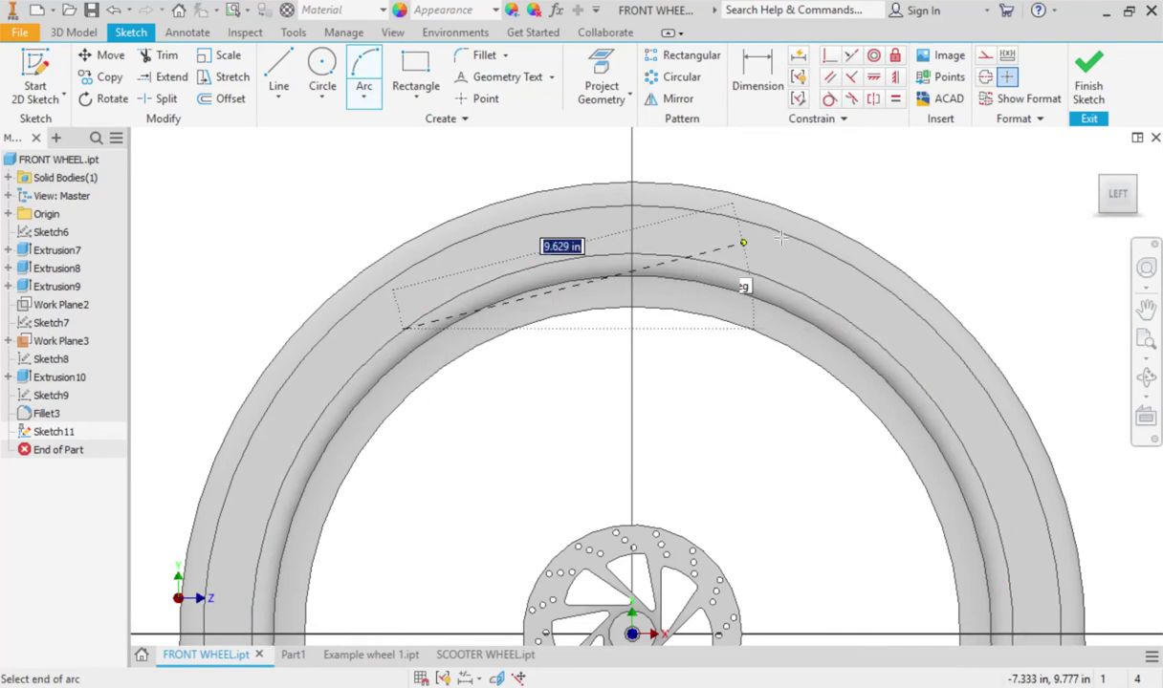
pyautogui.click(926, 386)
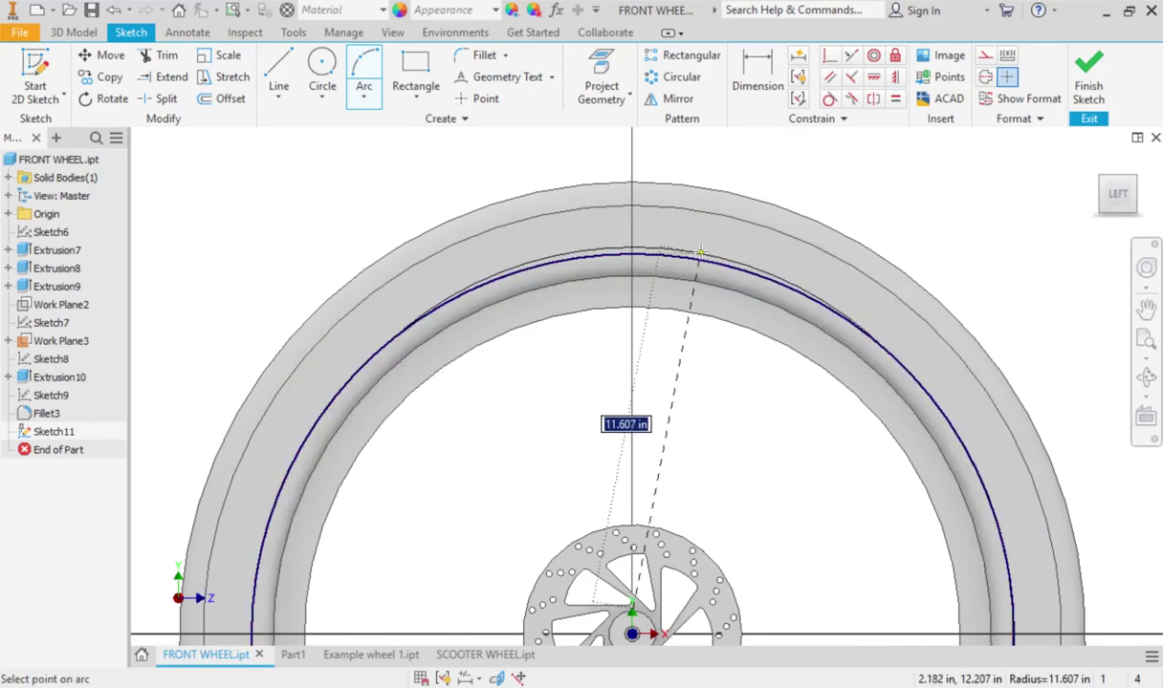
pyautogui.click(698, 258)
pyautogui.press('Escape')
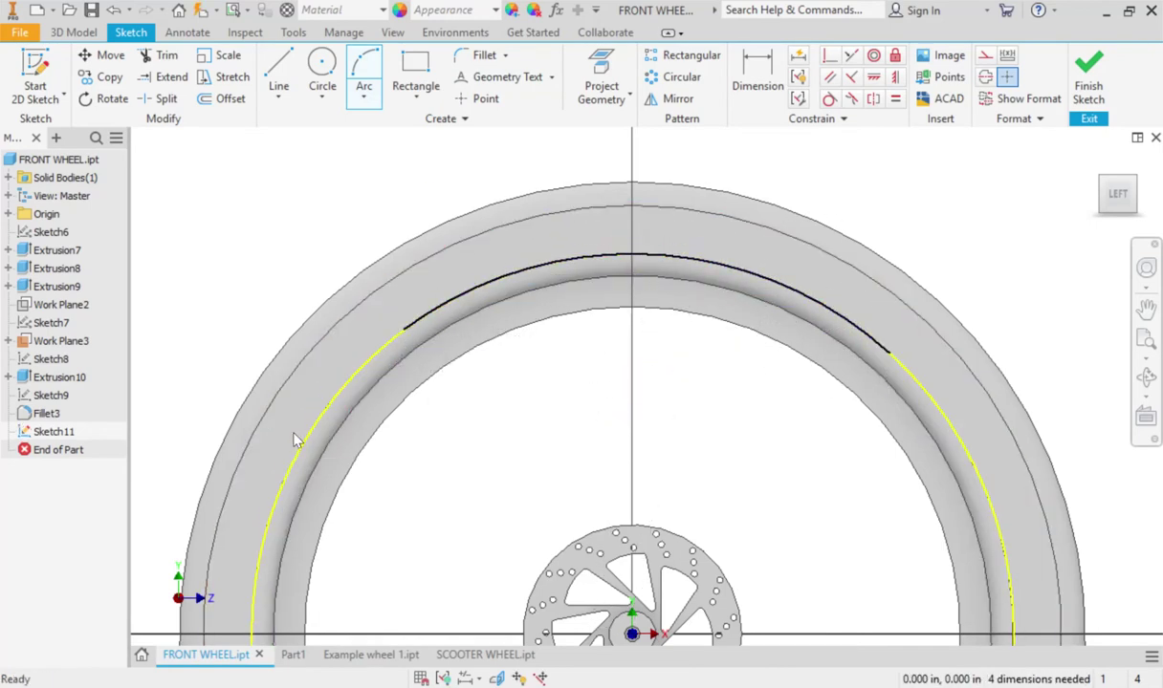
pyautogui.click(291, 436)
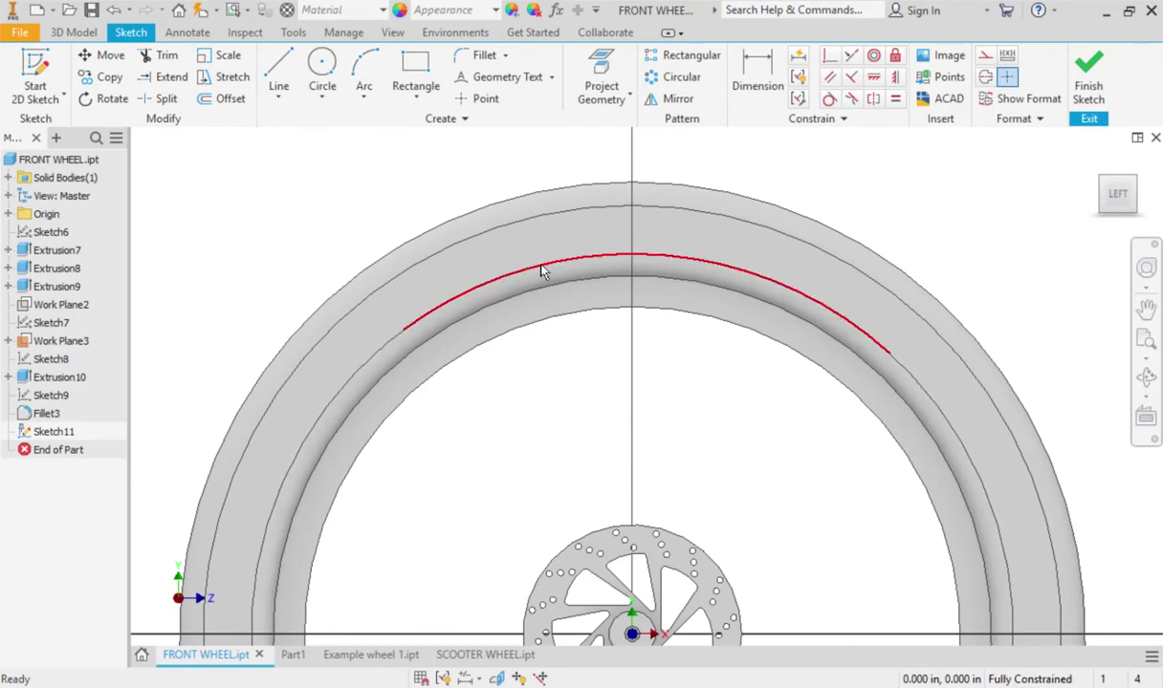
pyautogui.click(499, 77)
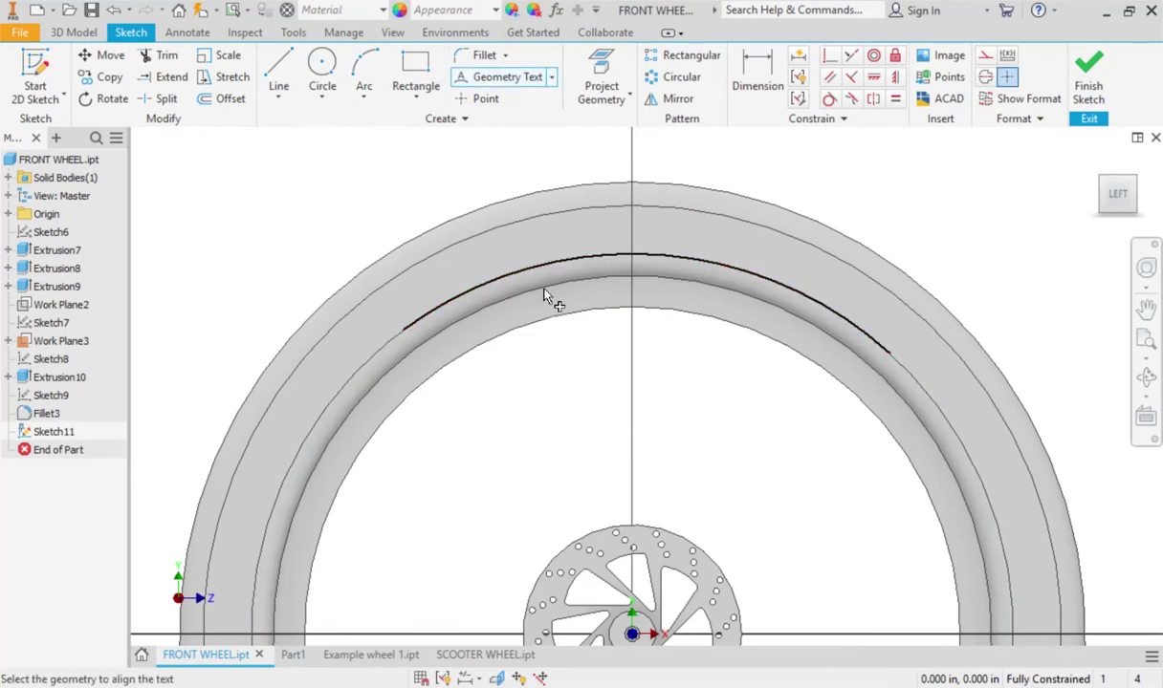
pyautogui.click(485, 295)
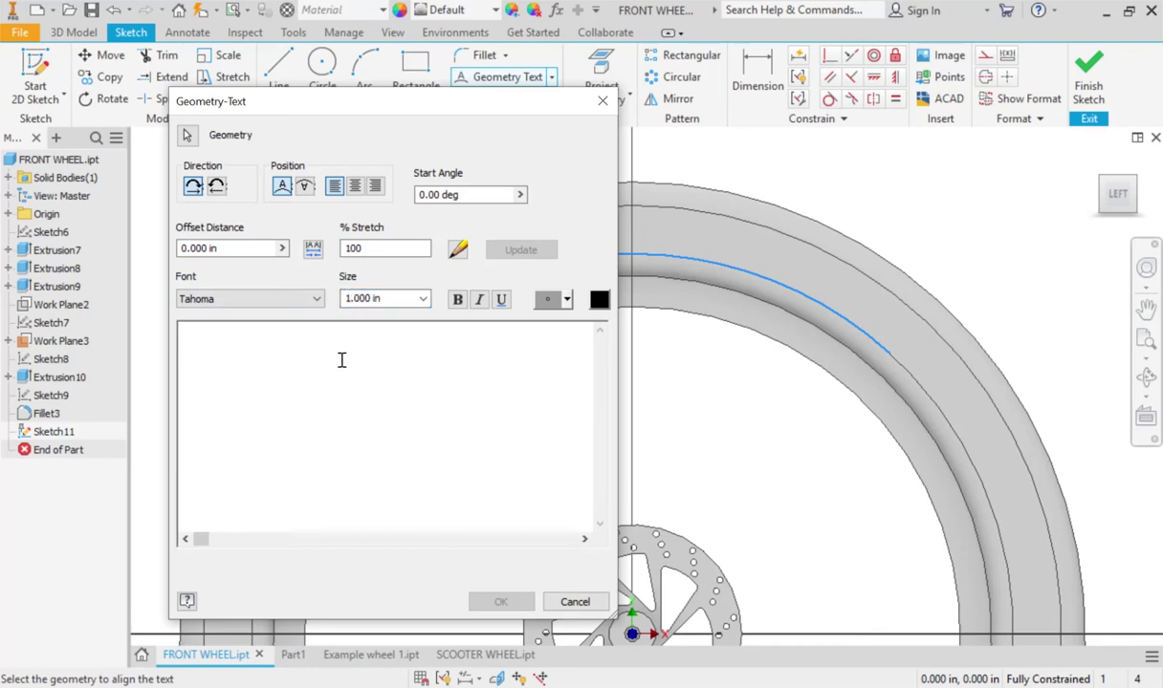
# Enter 'MISTER AIRAGHI IS BETTER THAN YOU' as the curved text along the arc
pyautogui.write('MISTE')
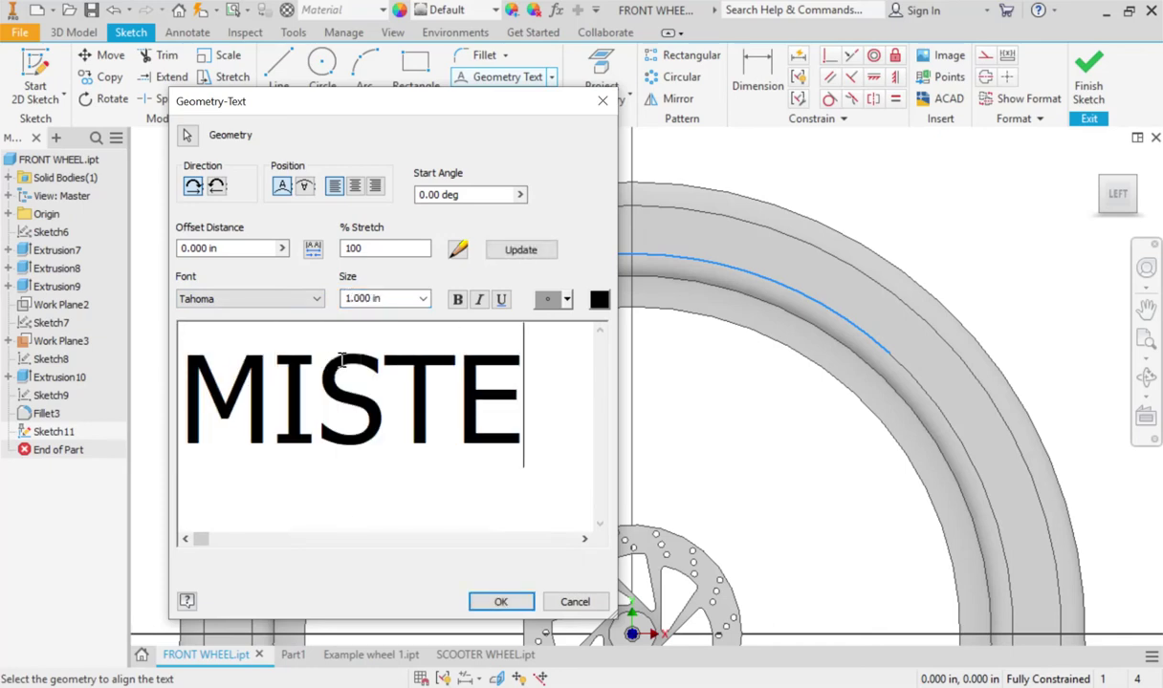
pyautogui.write('R AIRAGHI')
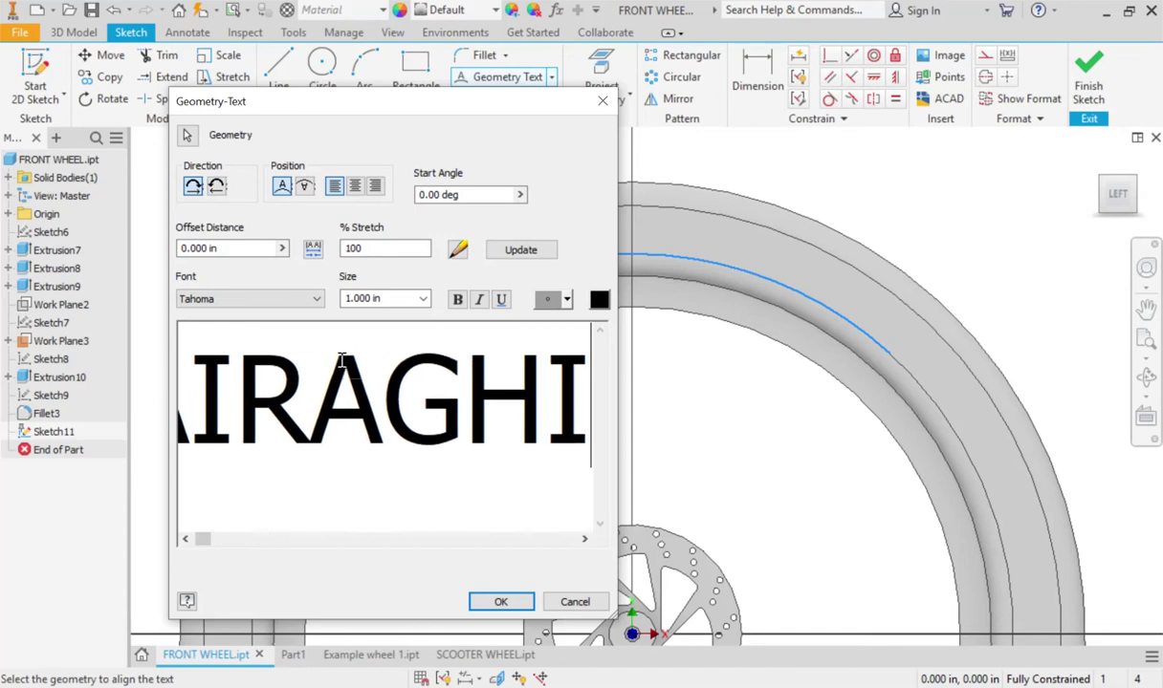
pyautogui.write(' IS BETTER TH')
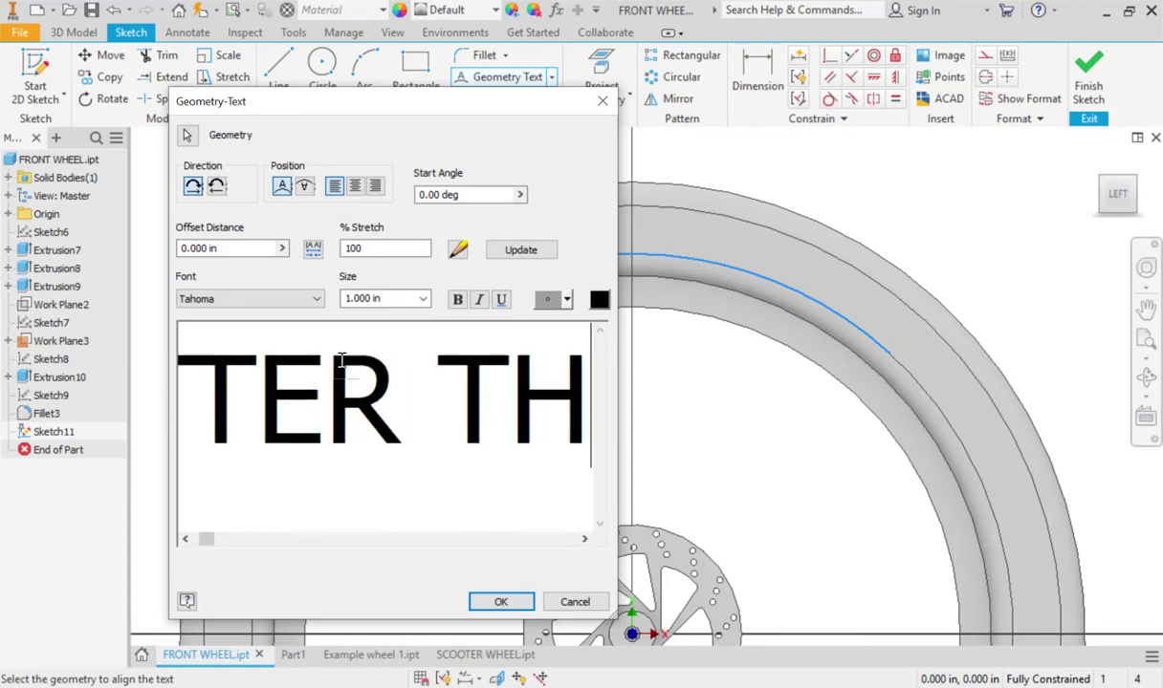
pyautogui.write('AN YOU')
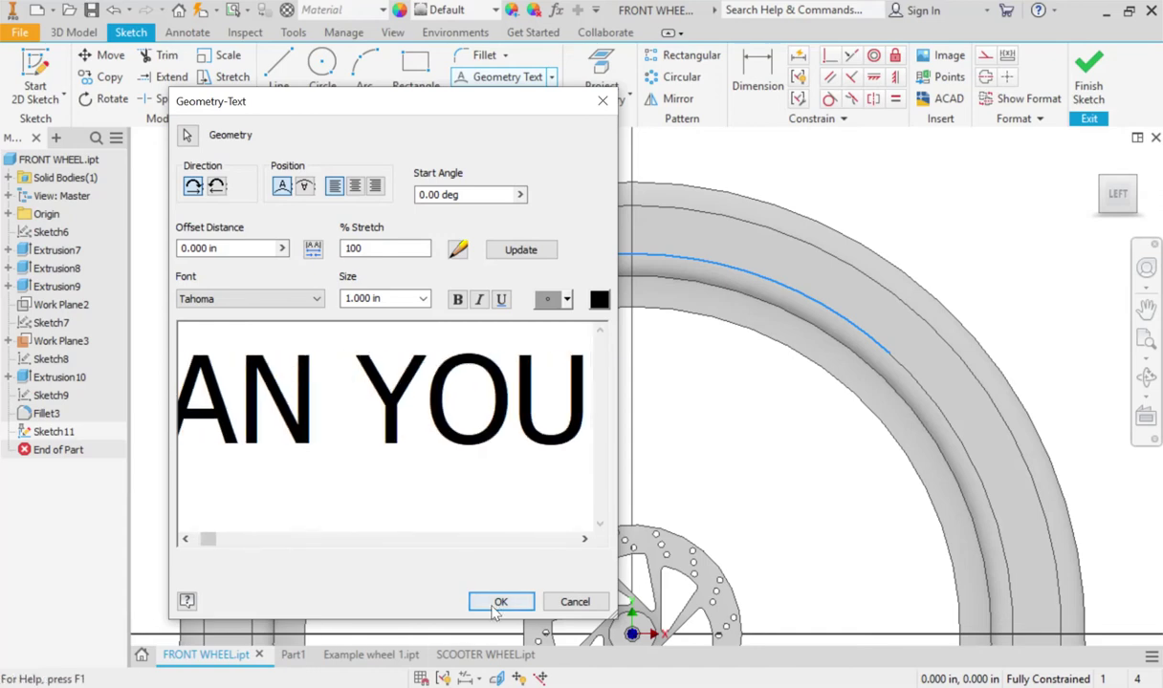
pyautogui.click(501, 602)
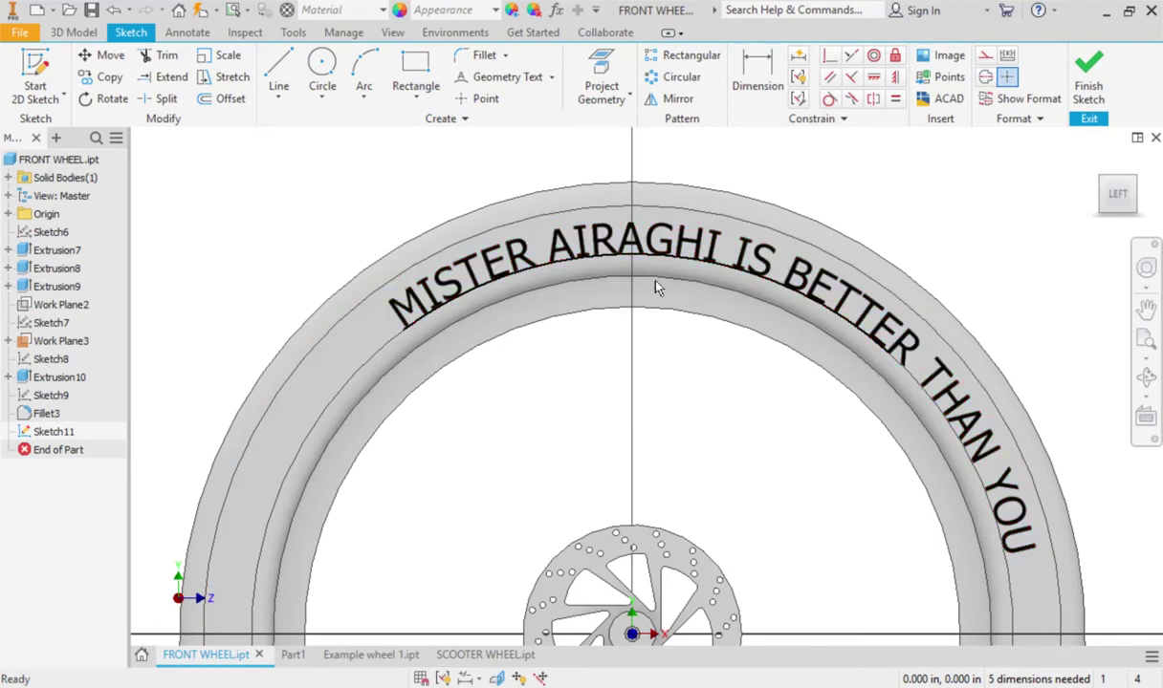
# Dimension the inner and outer rim arcs as a driven 1.543 in reference dimension
pyautogui.scroll(-3, 731, 338)
pyautogui.scroll(-1, 756, 386)
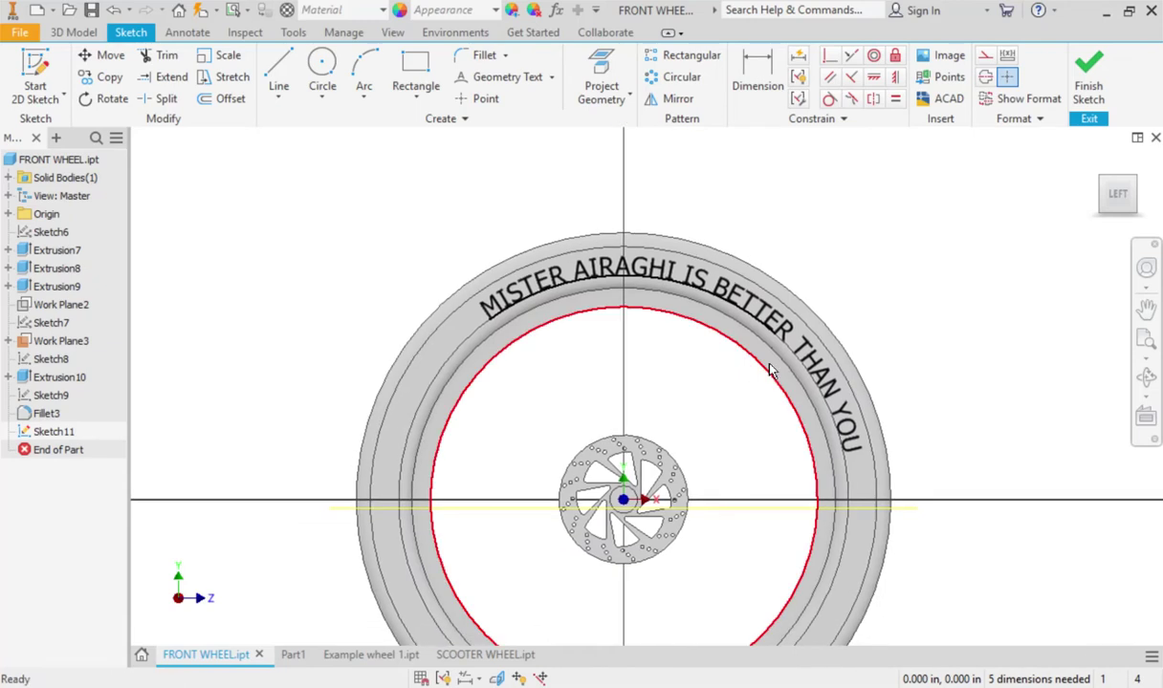
pyautogui.keyDown('shift'); pyautogui.moveTo(771, 371); pyautogui.dragTo(571, 351, button='middle'); pyautogui.keyUp('shift')
pyautogui.scroll(3, 542, 330)
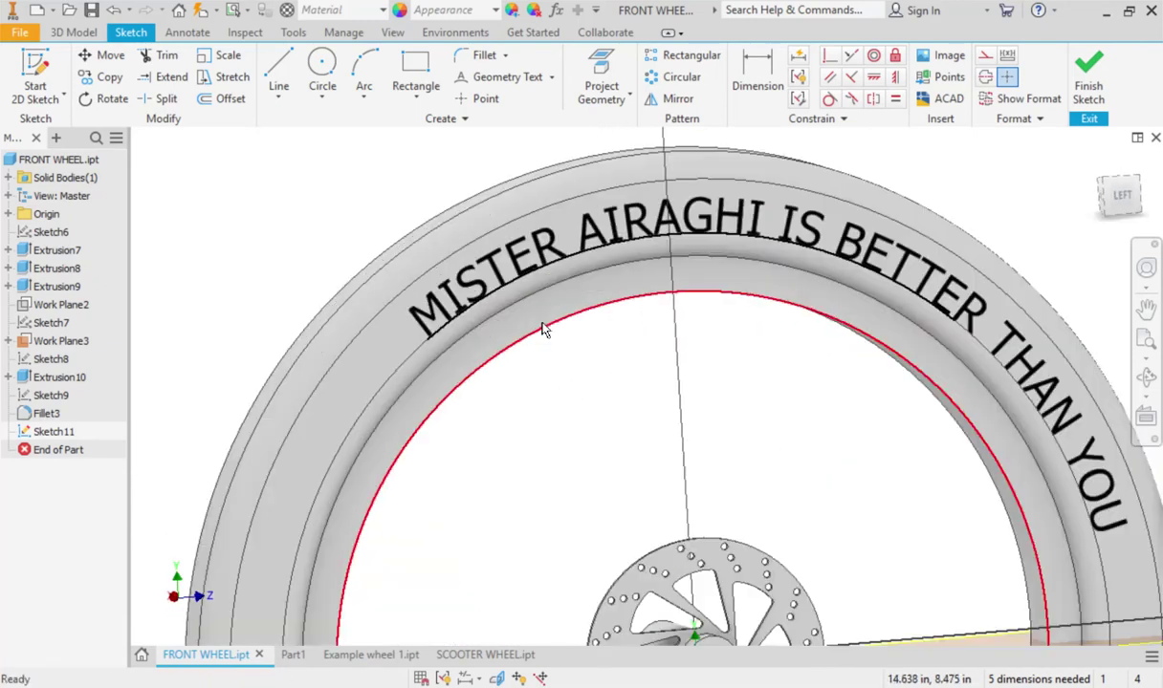
pyautogui.scroll(2, 483, 287)
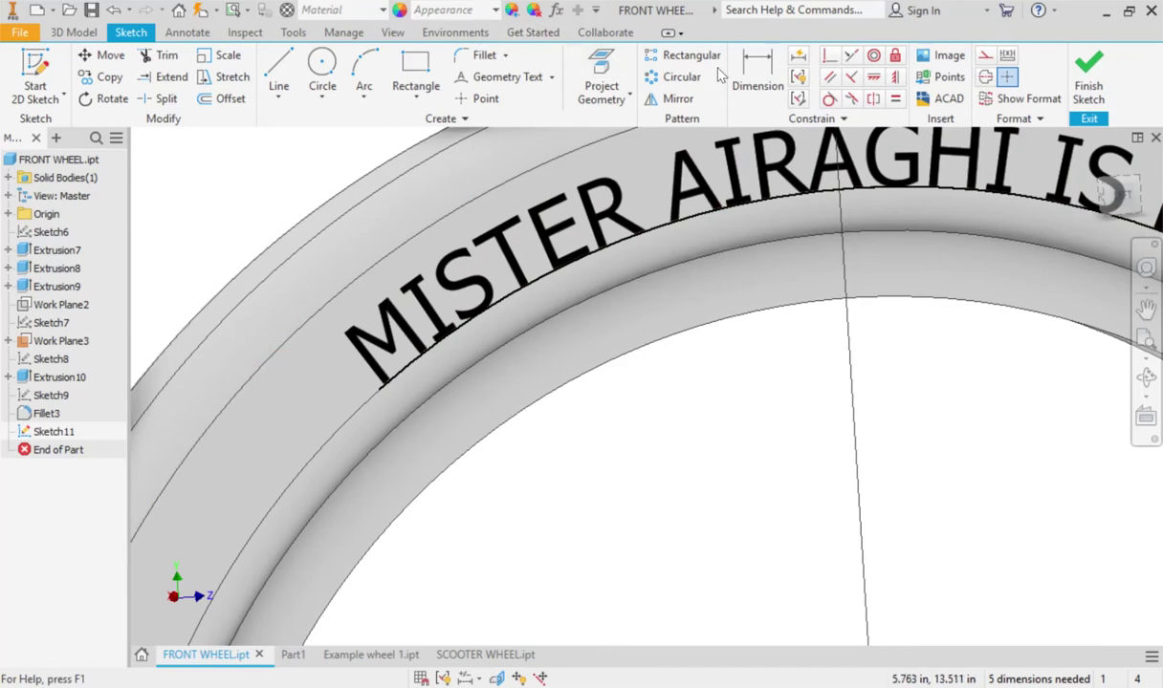
pyautogui.click(757, 77)
pyautogui.click(330, 440)
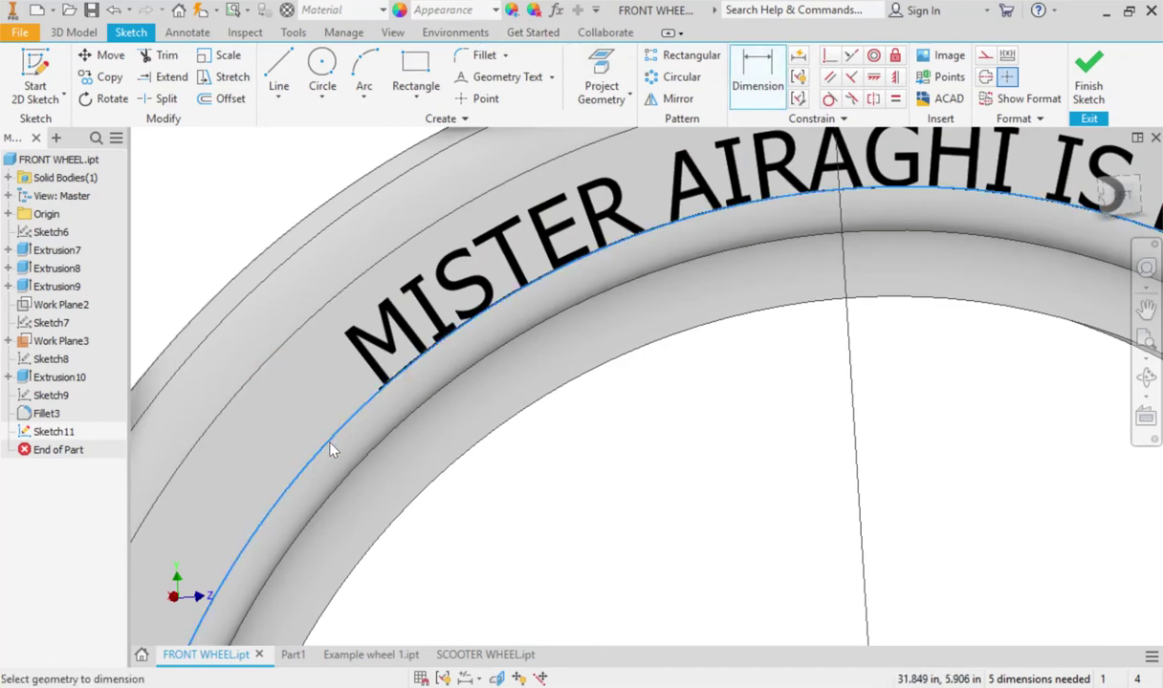
pyautogui.click(249, 379)
pyautogui.click(266, 388)
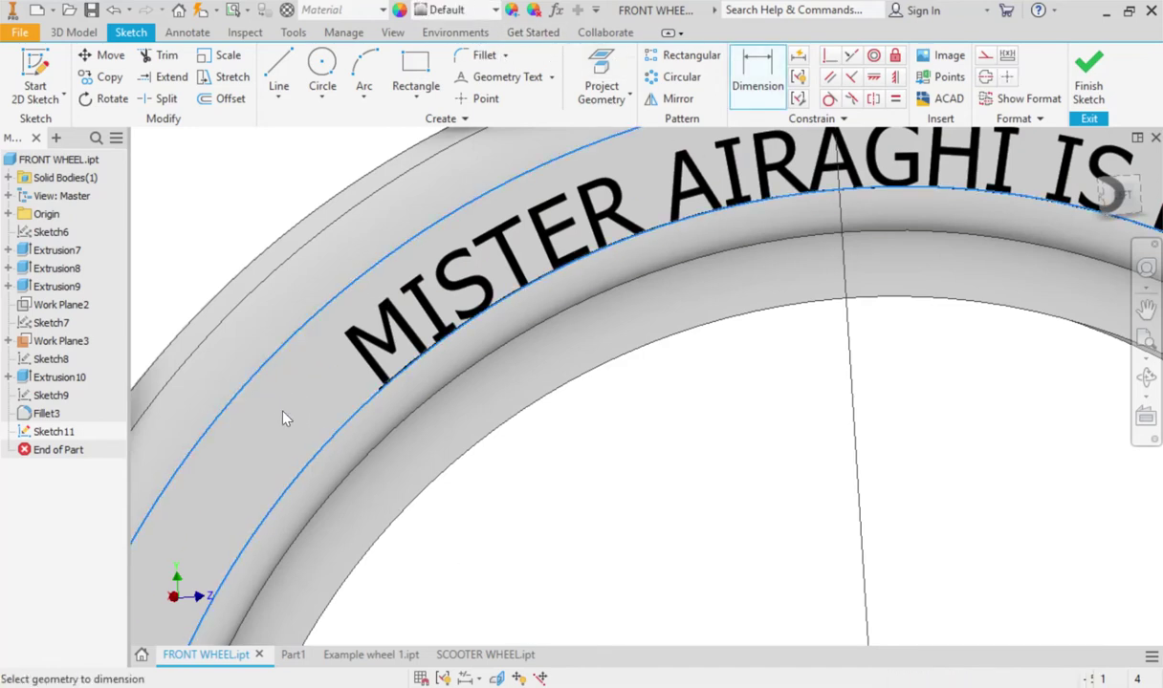
pyautogui.click(392, 169)
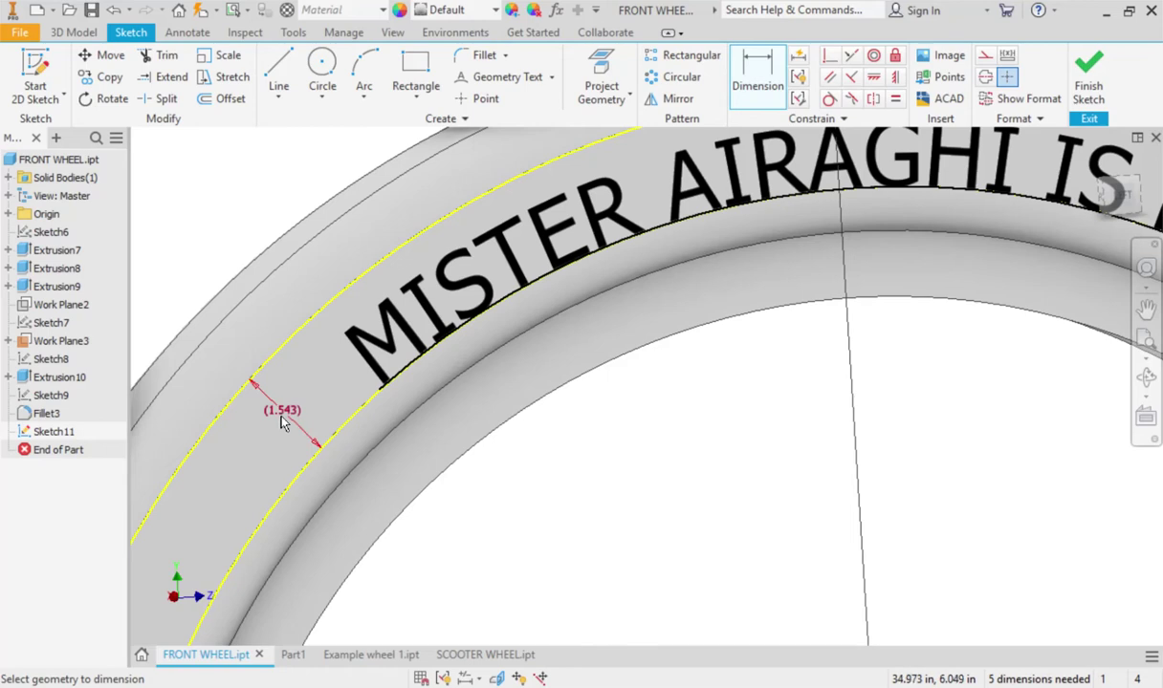
pyautogui.scroll(2, 281, 422)
pyautogui.scroll(-2, 304, 425)
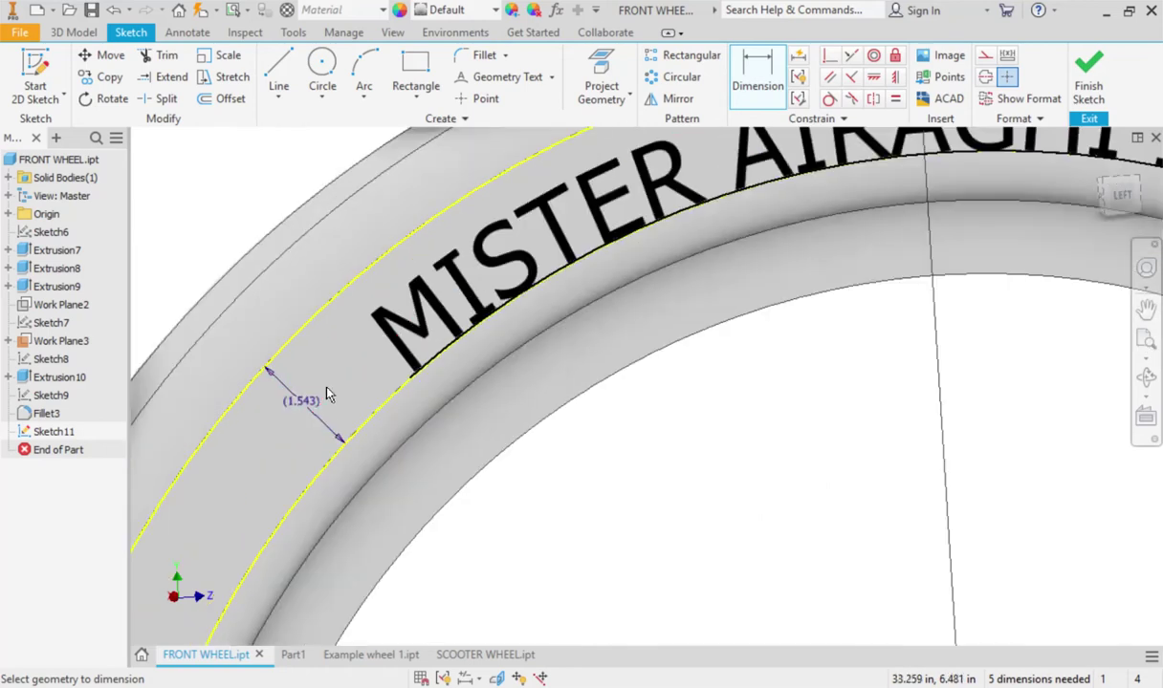
pyautogui.scroll(-2, 310, 382)
pyautogui.press('Escape')
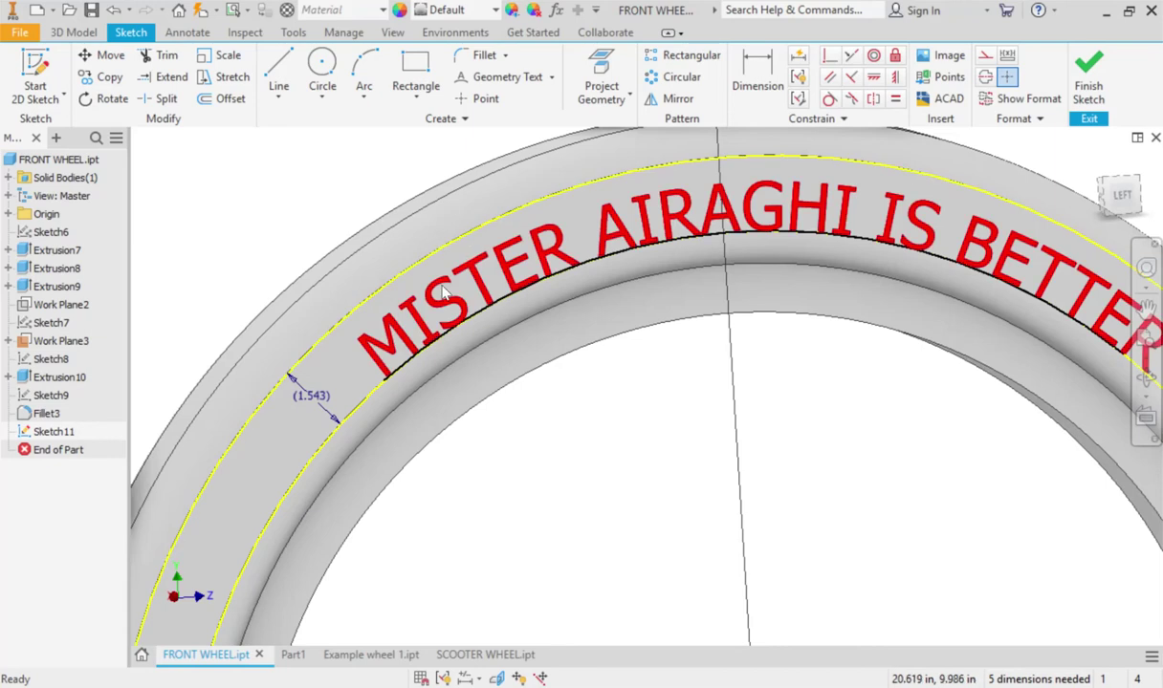
# Make all the tire text bold and centre-justified along the arc
pyautogui.doubleClick(400, 335)
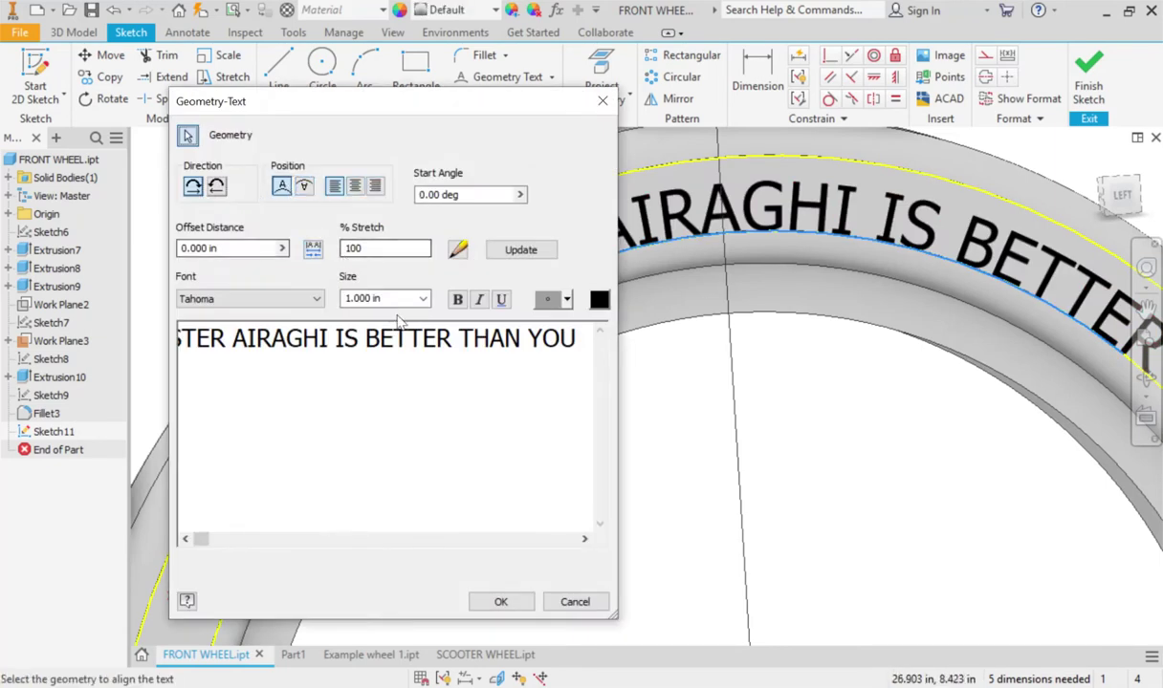
pyautogui.click(460, 302)
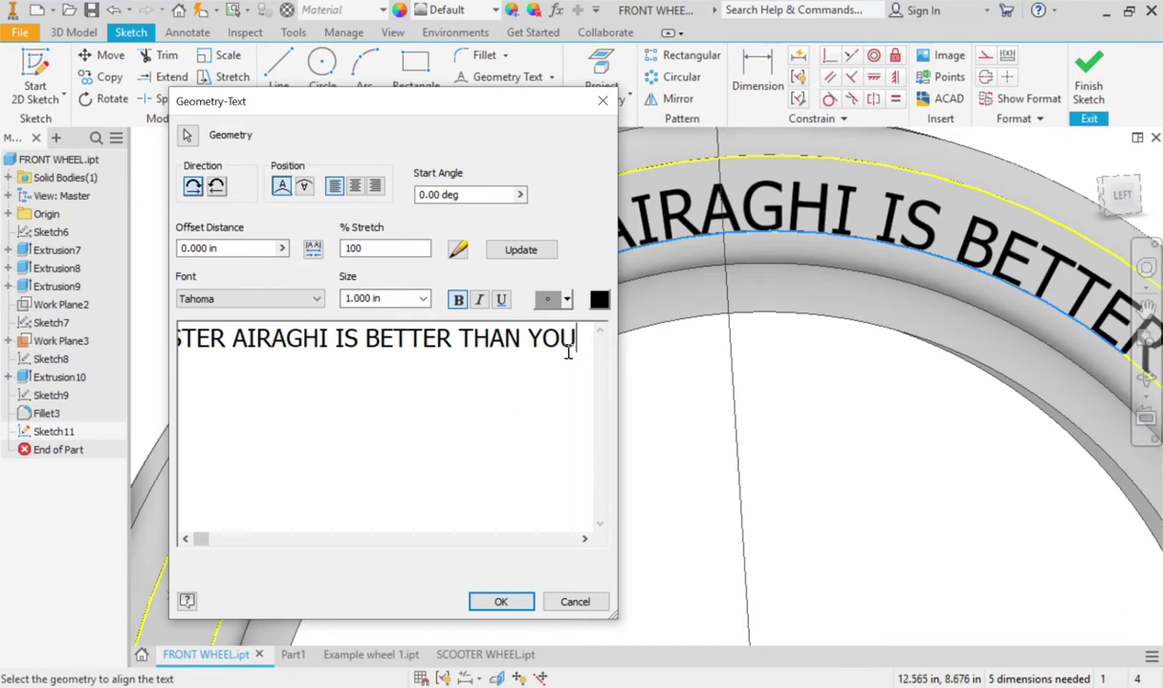
pyautogui.moveTo(580, 339); pyautogui.dragTo(83, 346)
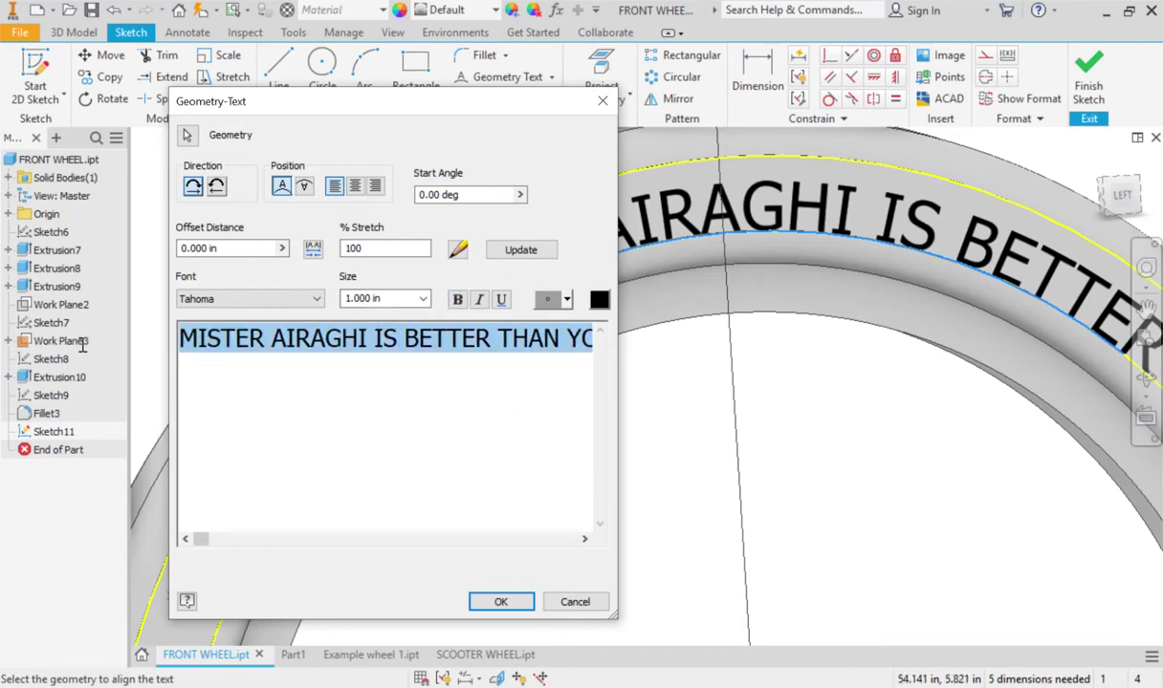
pyautogui.click(460, 301)
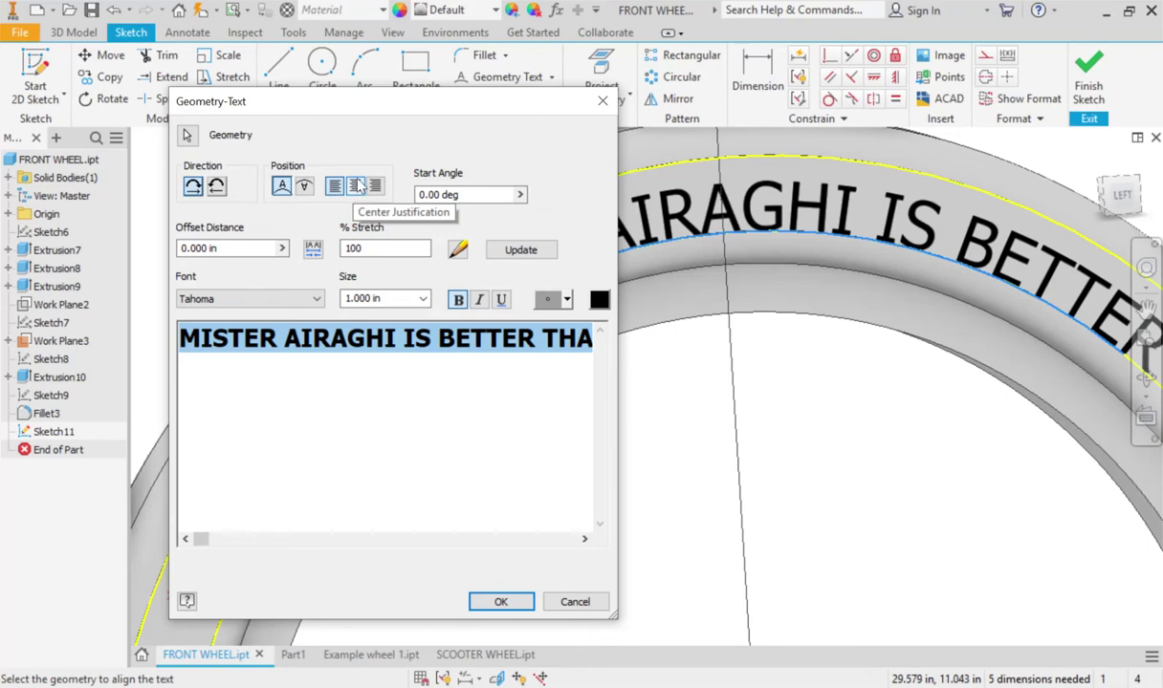
pyautogui.click(356, 188)
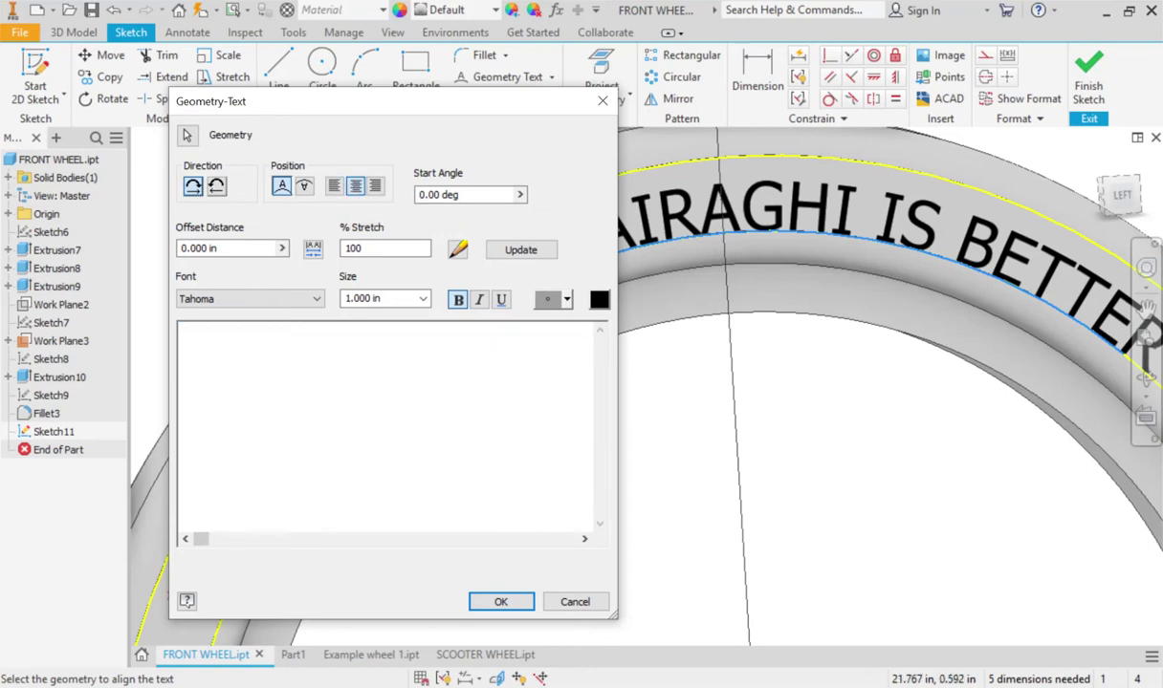
pyautogui.click(503, 600)
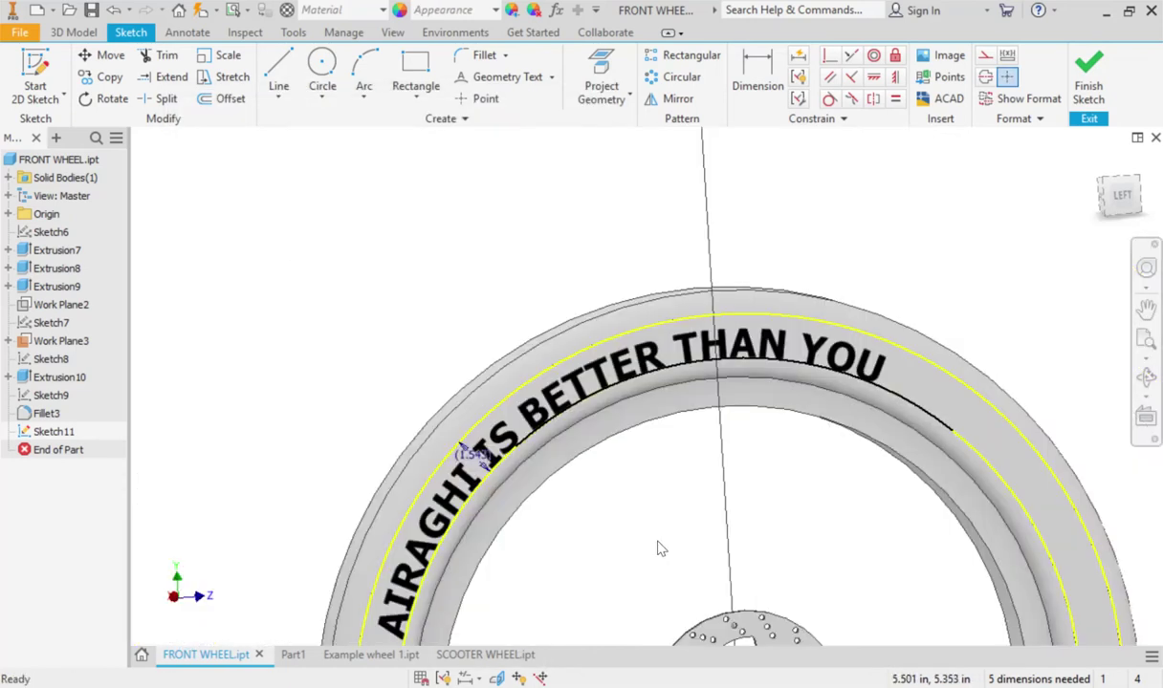
pyautogui.scroll(-3, 459, 379)
# Set the curved text's offset distance from the arc to .543/2 (0.2715 in)
pyautogui.moveTo(454, 338)
pyautogui.keyDown('shift'); pyautogui.mouseDown(button='middle')
pyautogui.moveTo(488, 359)
pyautogui.moveTo(748, 299)
pyautogui.mouseUp(button='middle'); pyautogui.keyUp('shift')
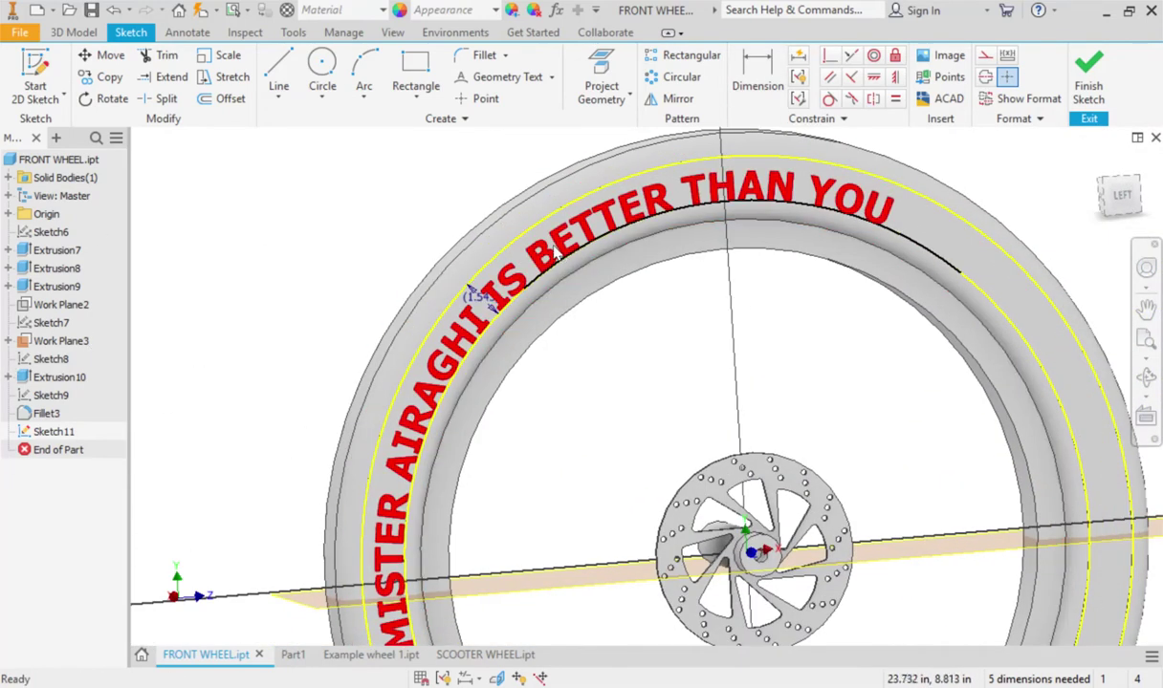
pyautogui.doubleClick(559, 247)
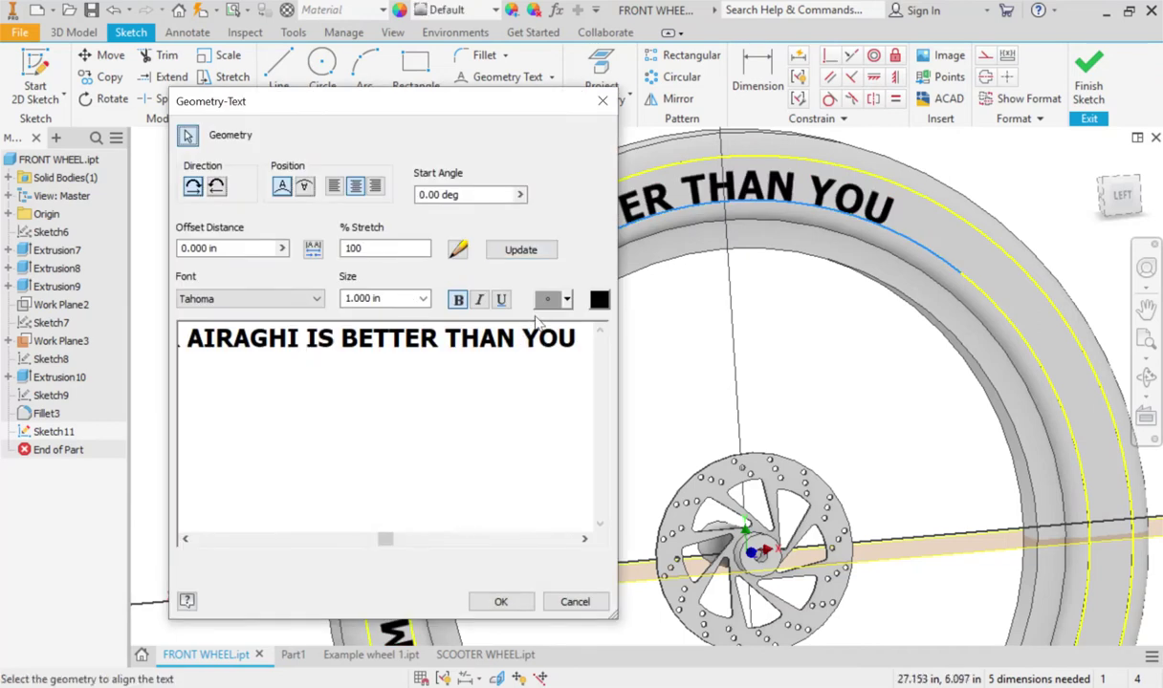
pyautogui.hotkey('ctrl', 'a')
pyautogui.press('Delete')
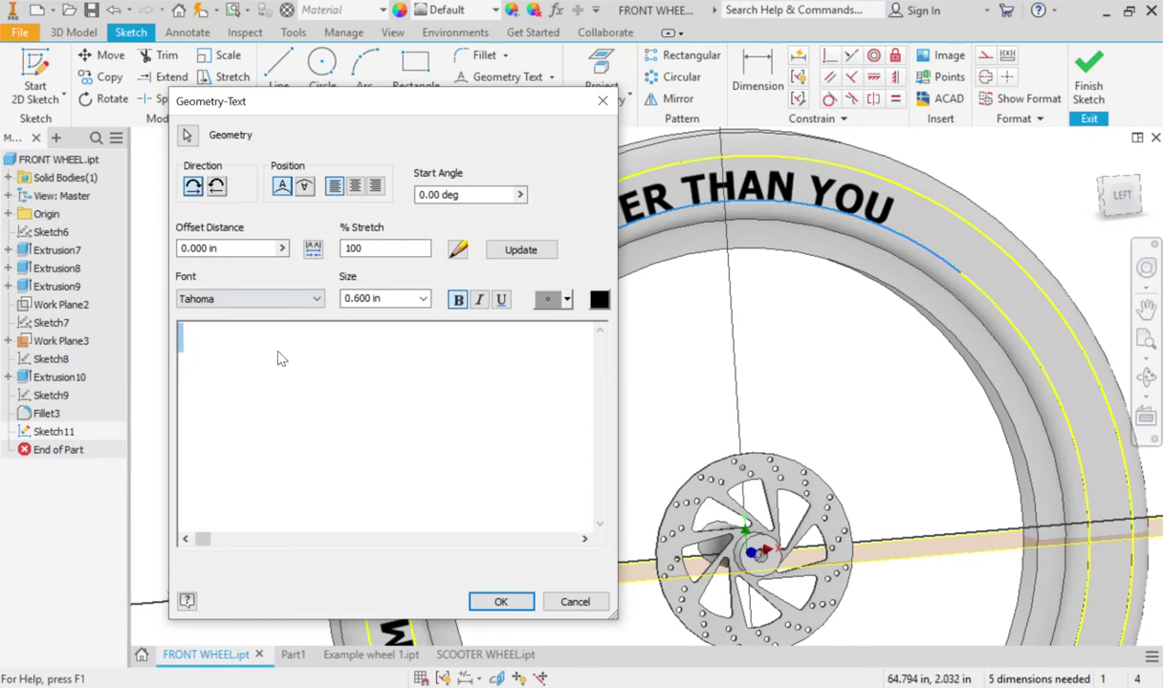
pyautogui.click(239, 248)
pyautogui.write('.543/2')
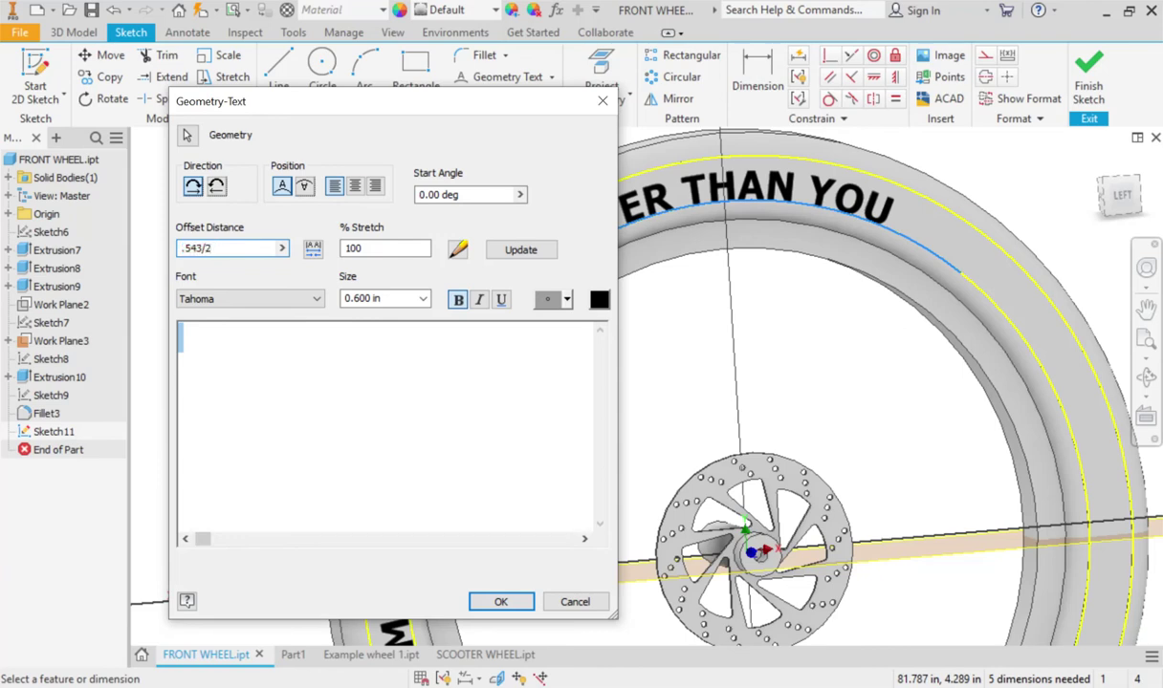
pyautogui.click(499, 601)
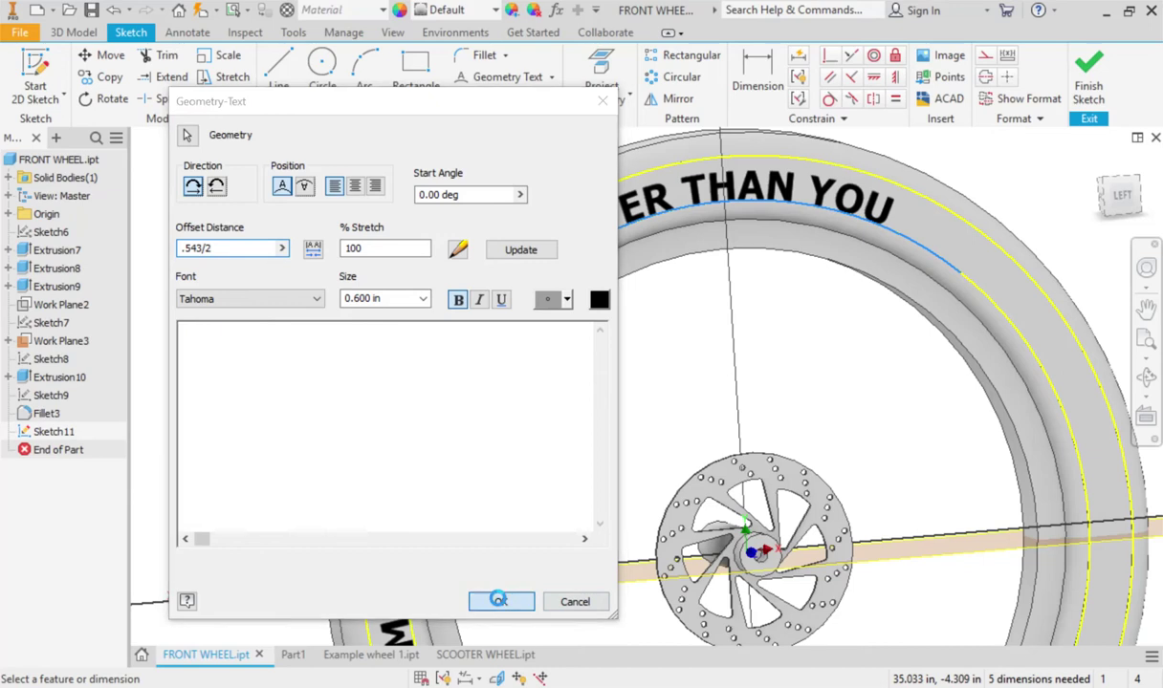
# Select all the tire text and enlarge its font size
pyautogui.scroll(3, 746, 196)
pyautogui.moveTo(746, 196); pyautogui.dragTo(502, 278, button='middle')
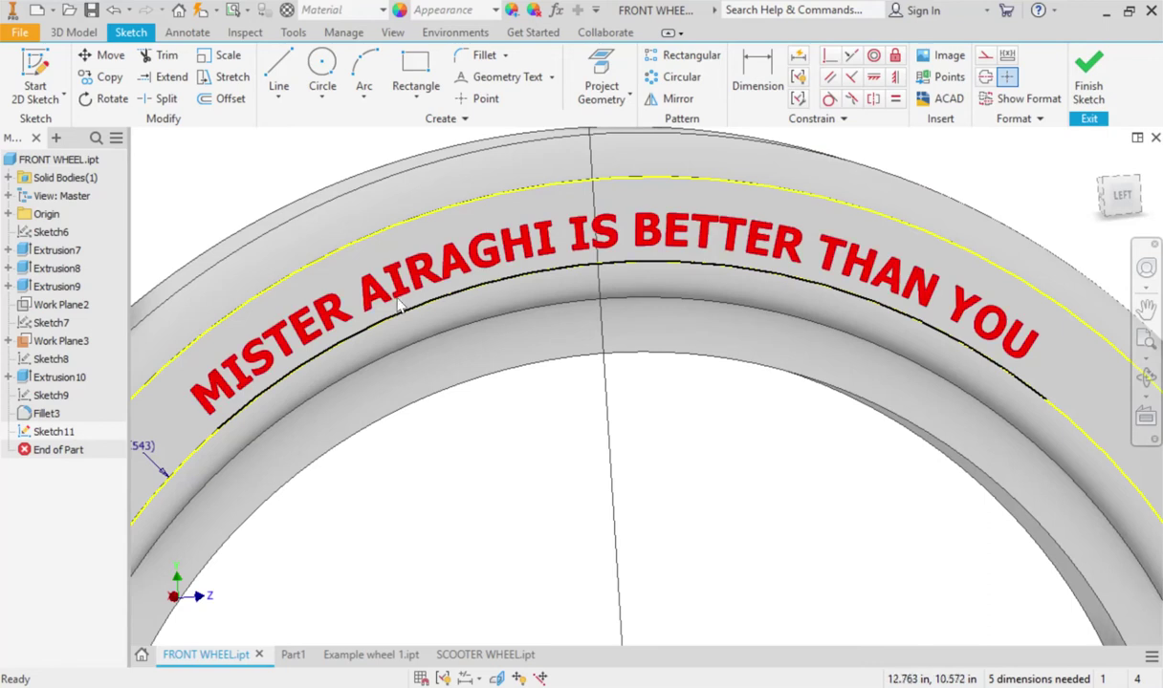
pyautogui.doubleClick(337, 316)
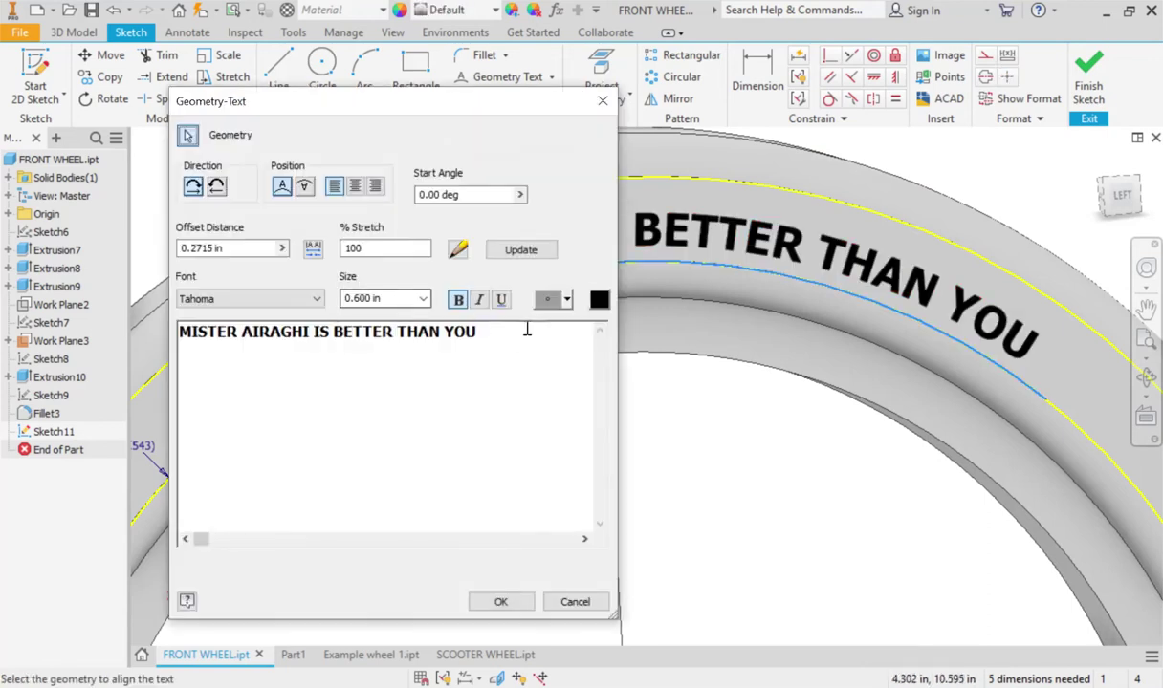
pyautogui.hotkey('ctrl', 'a')
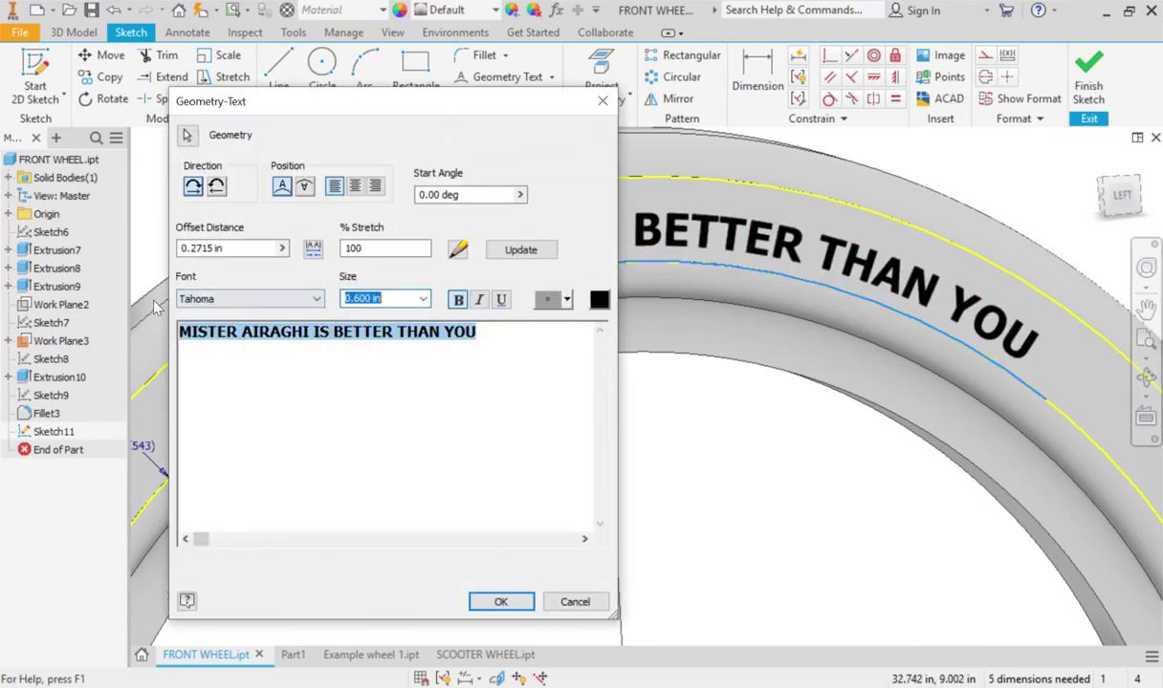
pyautogui.press('Return')
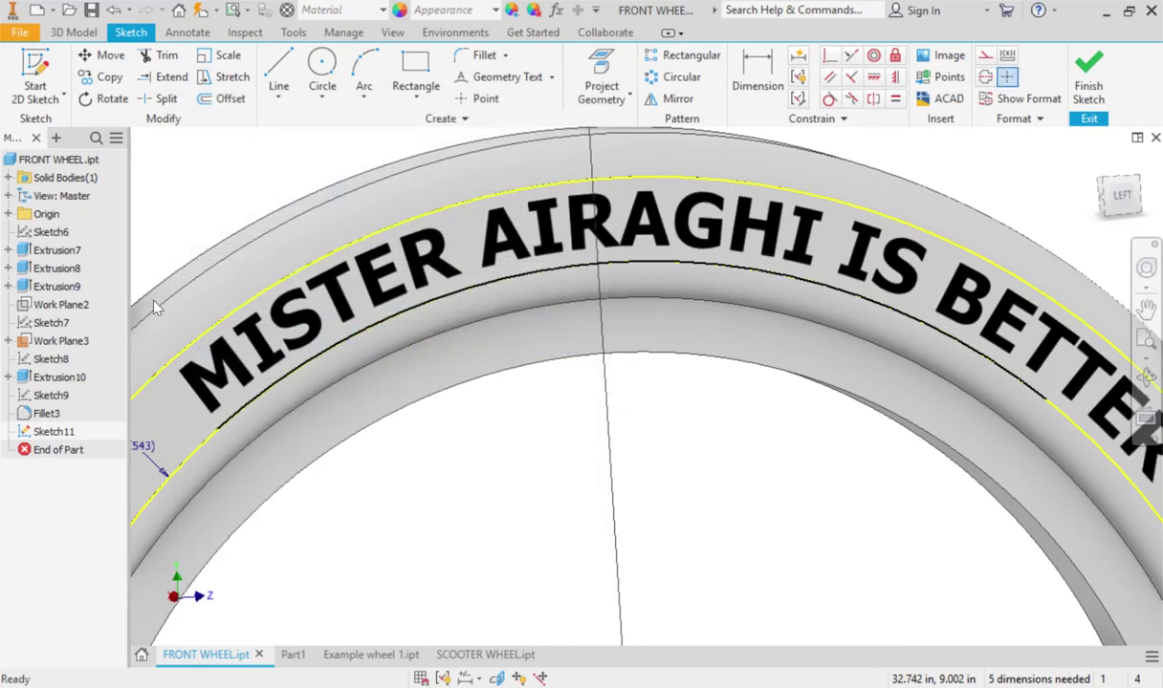
pyautogui.scroll(-3, 908, 345)
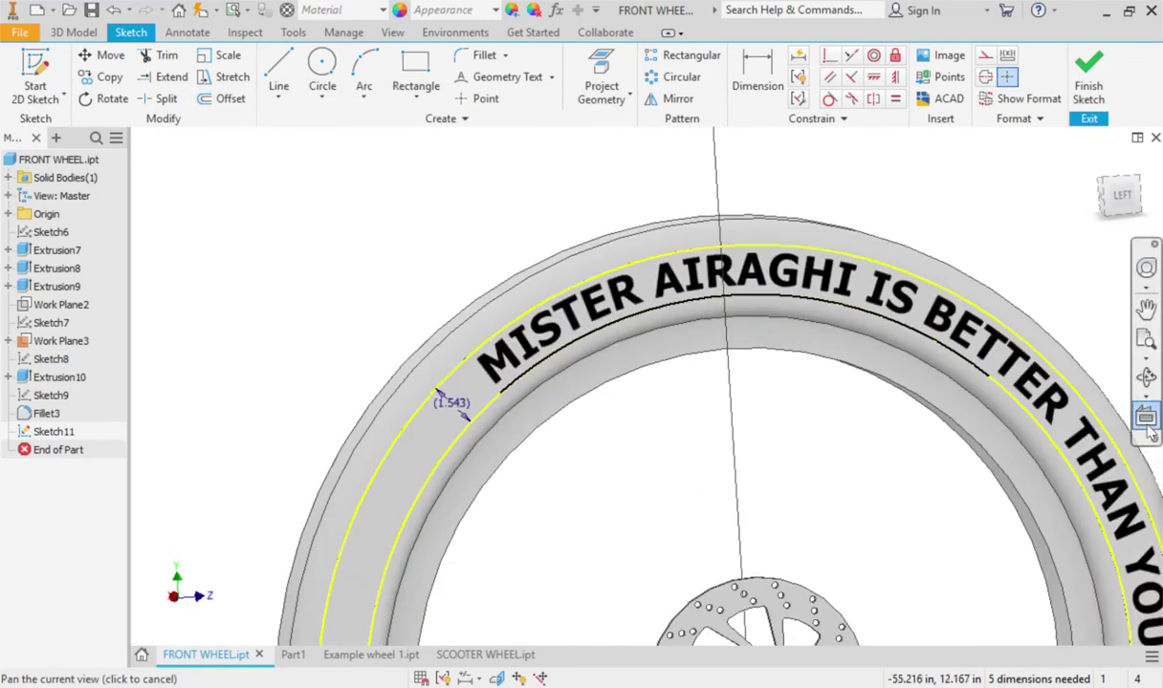
pyautogui.scroll(2, 784, 385)
pyautogui.scroll(-2, 527, 261)
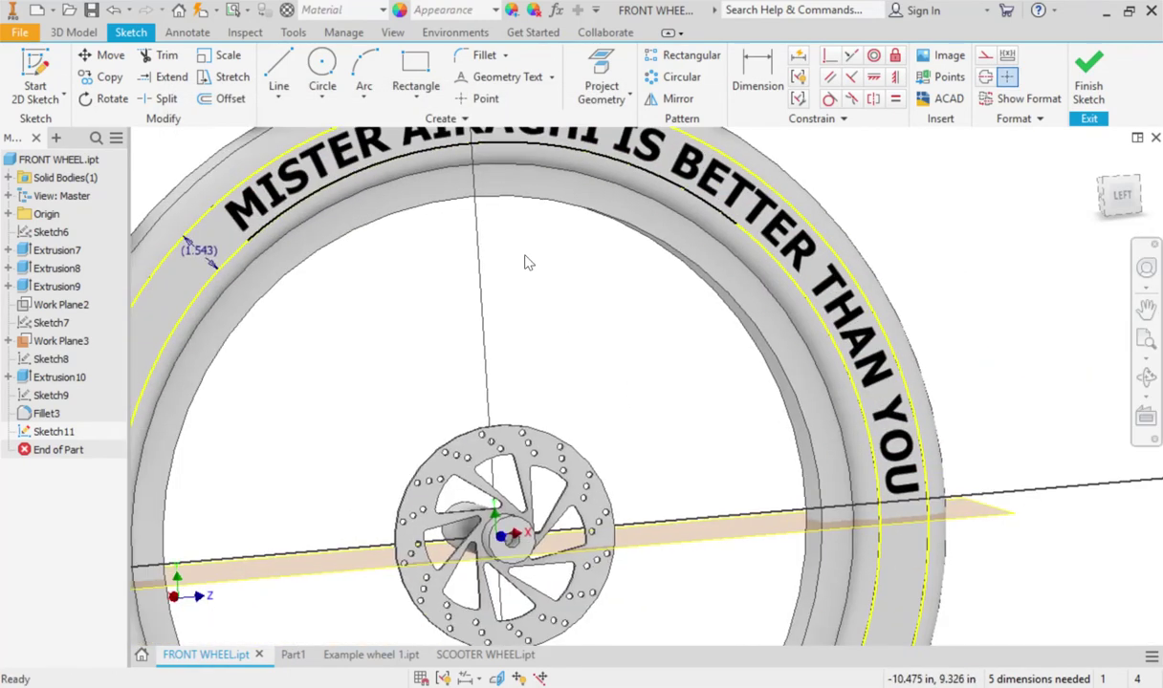
pyautogui.scroll(-1, 527, 260)
pyautogui.scroll(2, 485, 387)
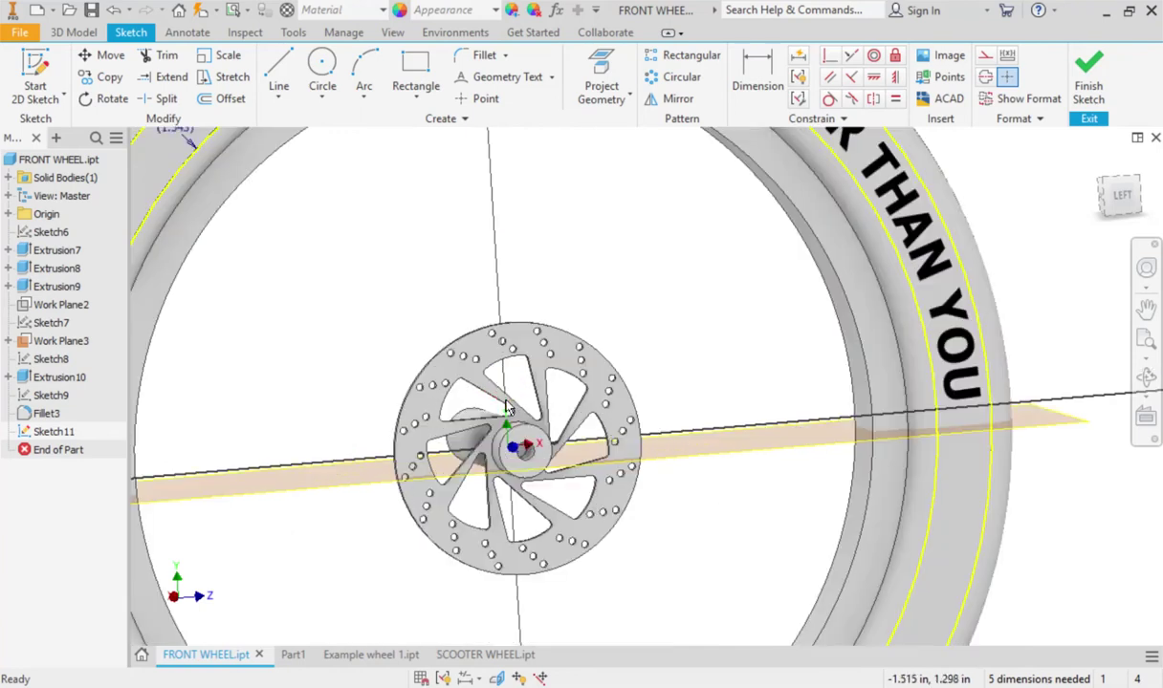
pyautogui.moveTo(584, 307); pyautogui.dragTo(656, 489, button='middle')
pyautogui.scroll(-2, 631, 467)
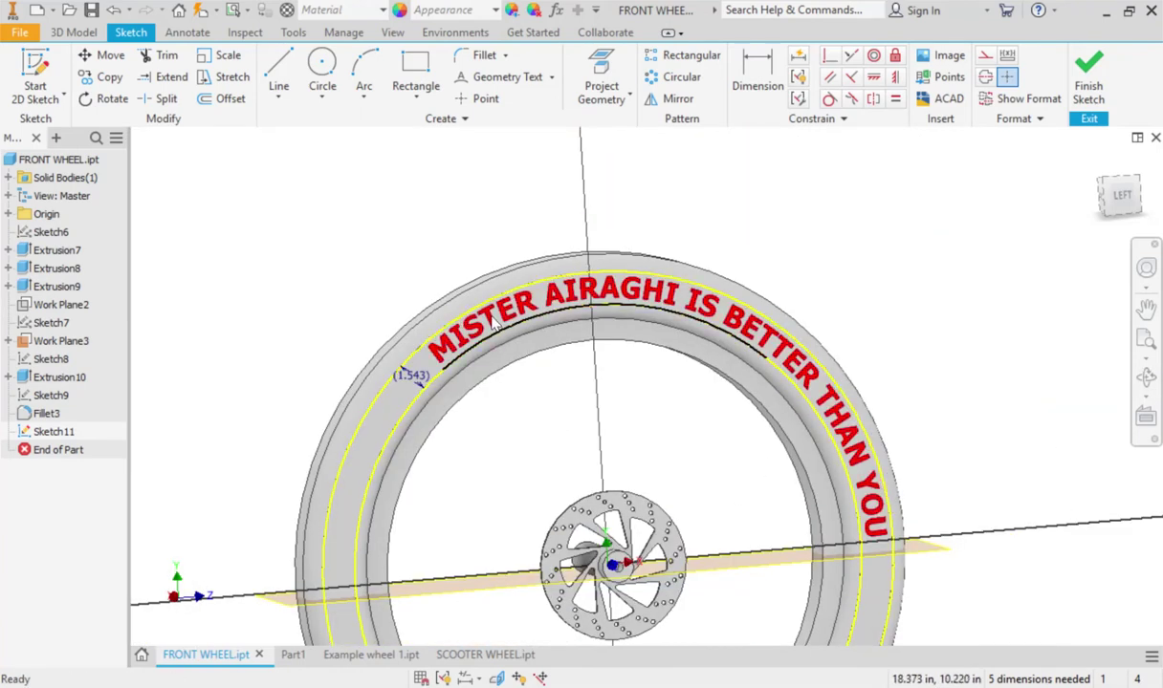
pyautogui.press('e')
pyautogui.scroll(2, 494, 325)
pyautogui.scroll(2, 498, 315)
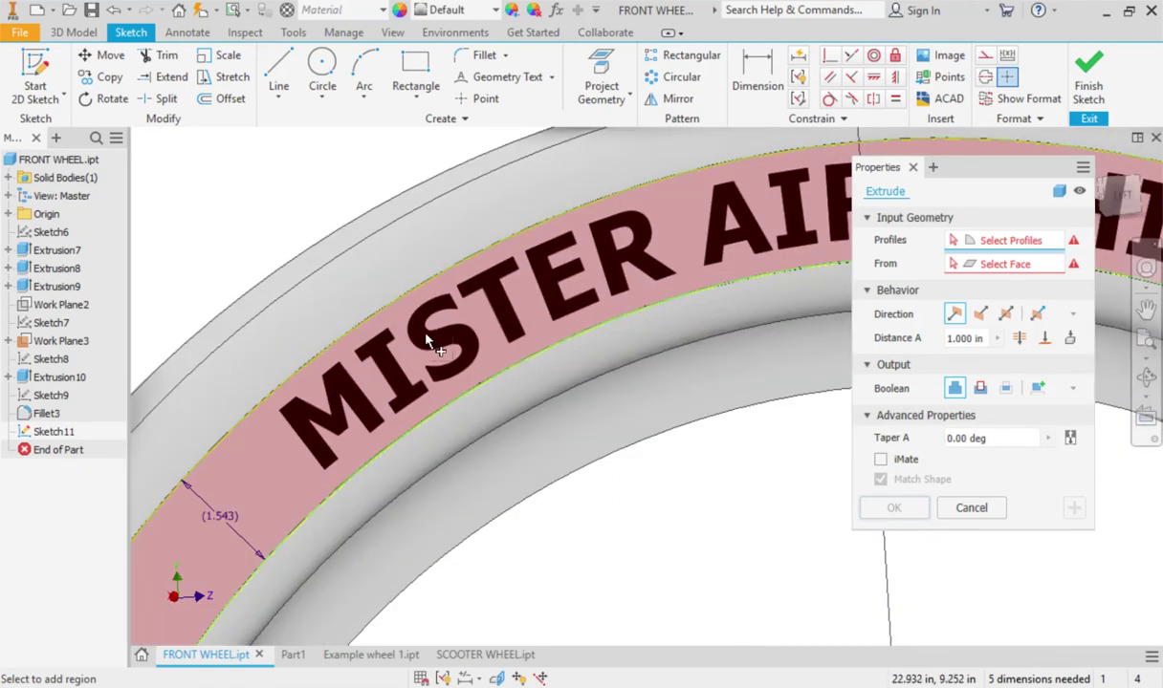
pyautogui.scroll(-2, 411, 397)
pyautogui.press('Escape')
pyautogui.scroll(-2, 924, 422)
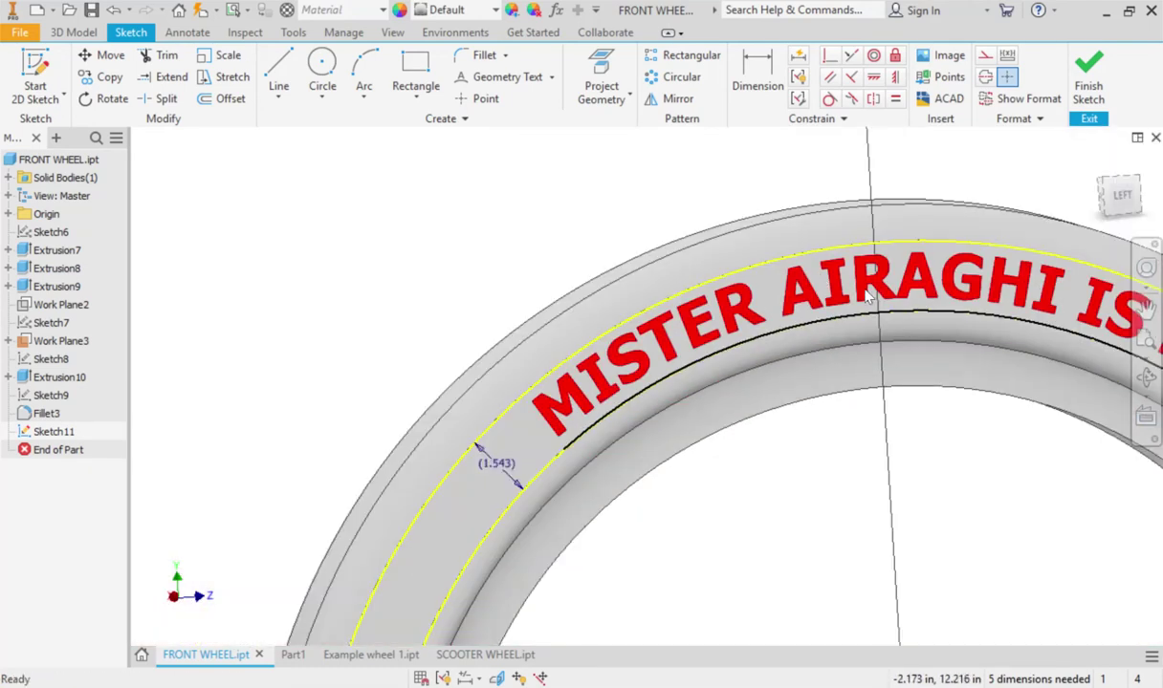
pyautogui.moveTo(861, 401); pyautogui.dragTo(488, 404, button='middle')
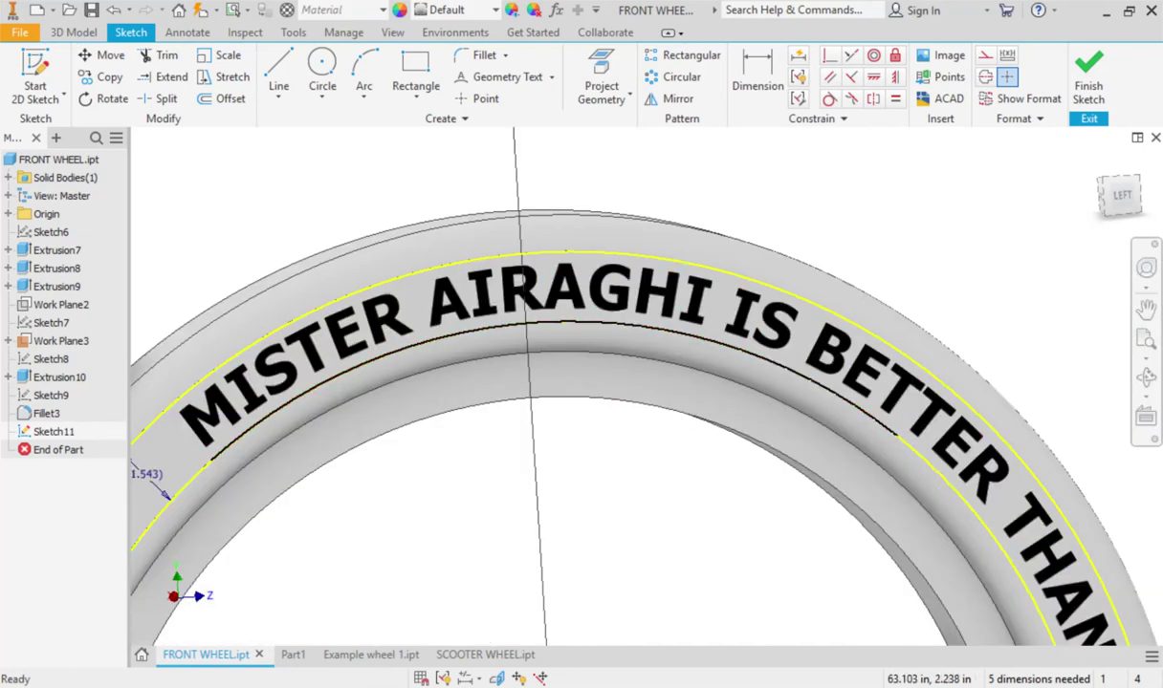
pyautogui.click(485, 655)
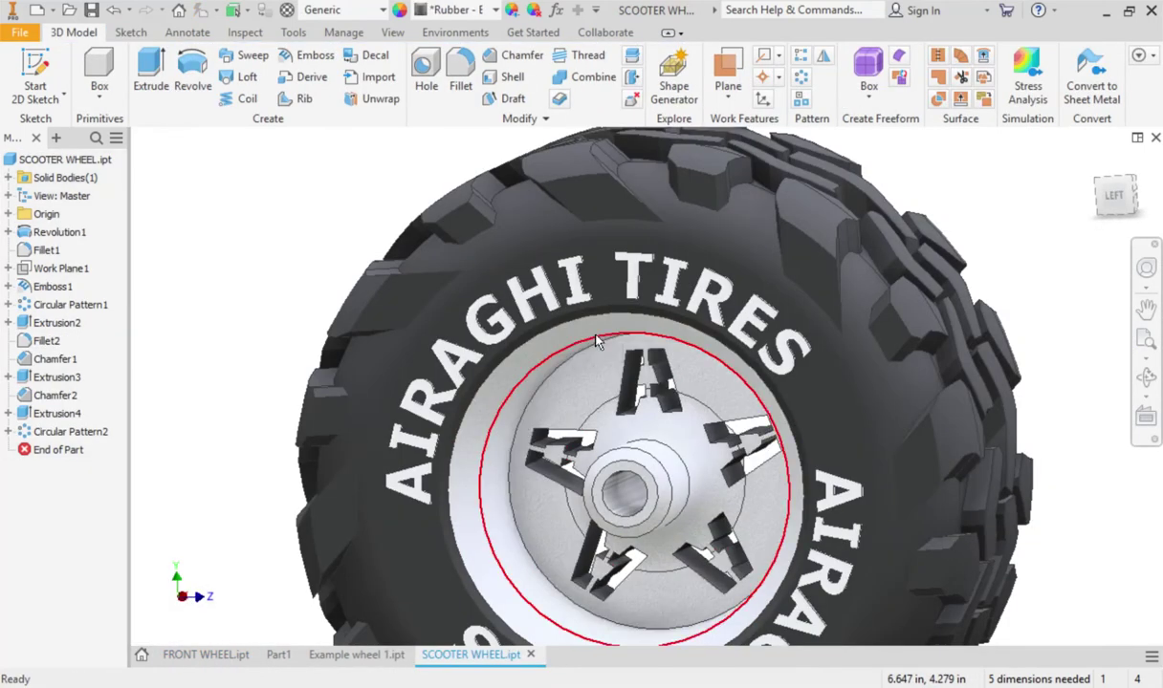
pyautogui.scroll(2, 488, 306)
pyautogui.scroll(2, 508, 351)
pyautogui.moveTo(509, 351)
pyautogui.keyDown('shift'); pyautogui.mouseDown(button='middle')
pyautogui.moveTo(441, 421)
pyautogui.moveTo(558, 249)
pyautogui.mouseUp(button='middle'); pyautogui.keyUp('shift')
pyautogui.scroll(-5, 558, 258)
pyautogui.scroll(-2, 669, 402)
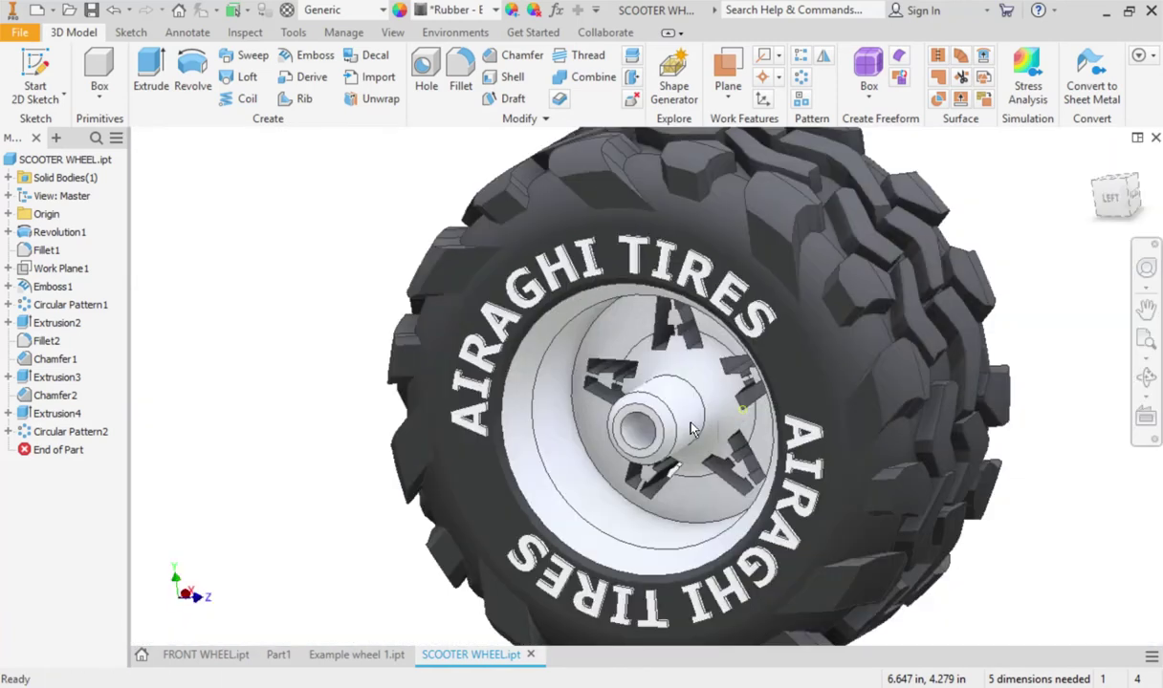
pyautogui.click(356, 655)
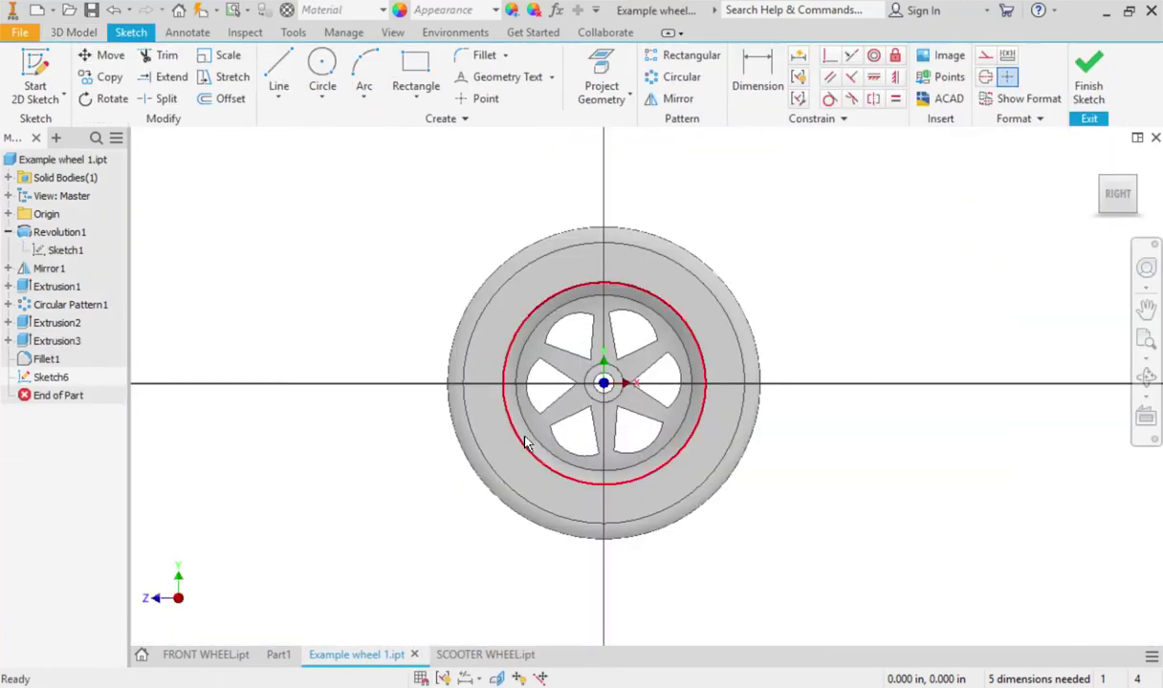
pyautogui.click(191, 655)
pyautogui.moveTo(496, 520)
pyautogui.mouseDown(button='middle')
pyautogui.moveTo(724, 407)
pyautogui.moveTo(623, 353)
pyautogui.mouseUp(button='middle')
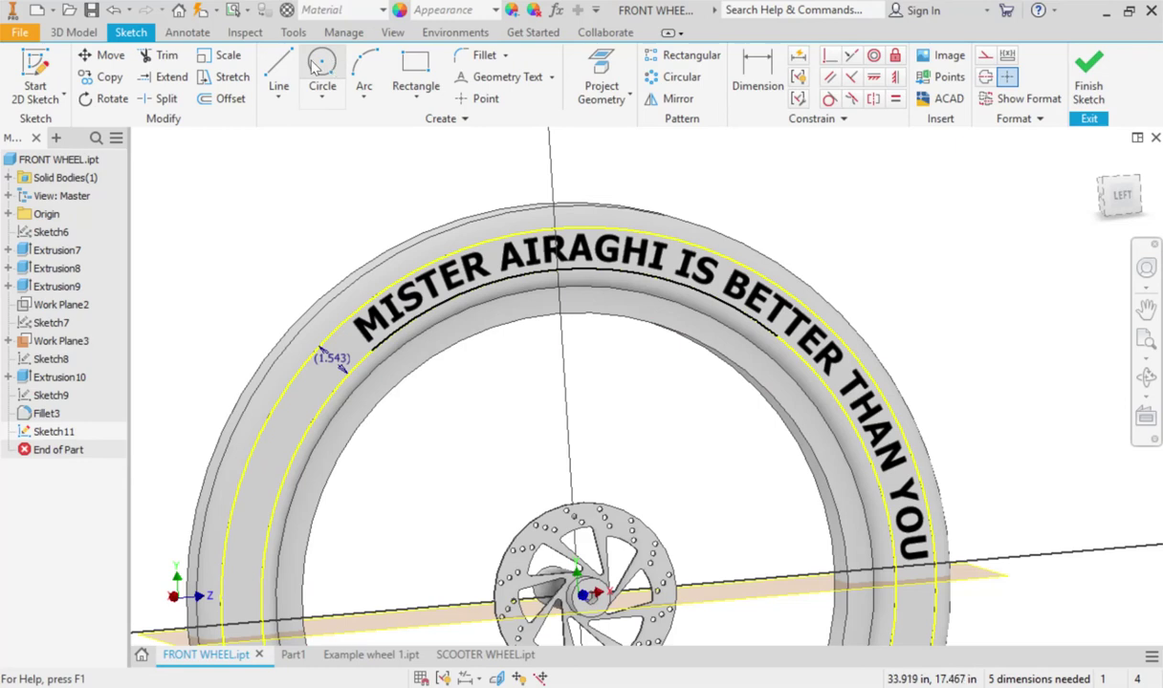
# Draw a horizontal construction line from the hub centre out past the tire
pyautogui.click(1115, 193)
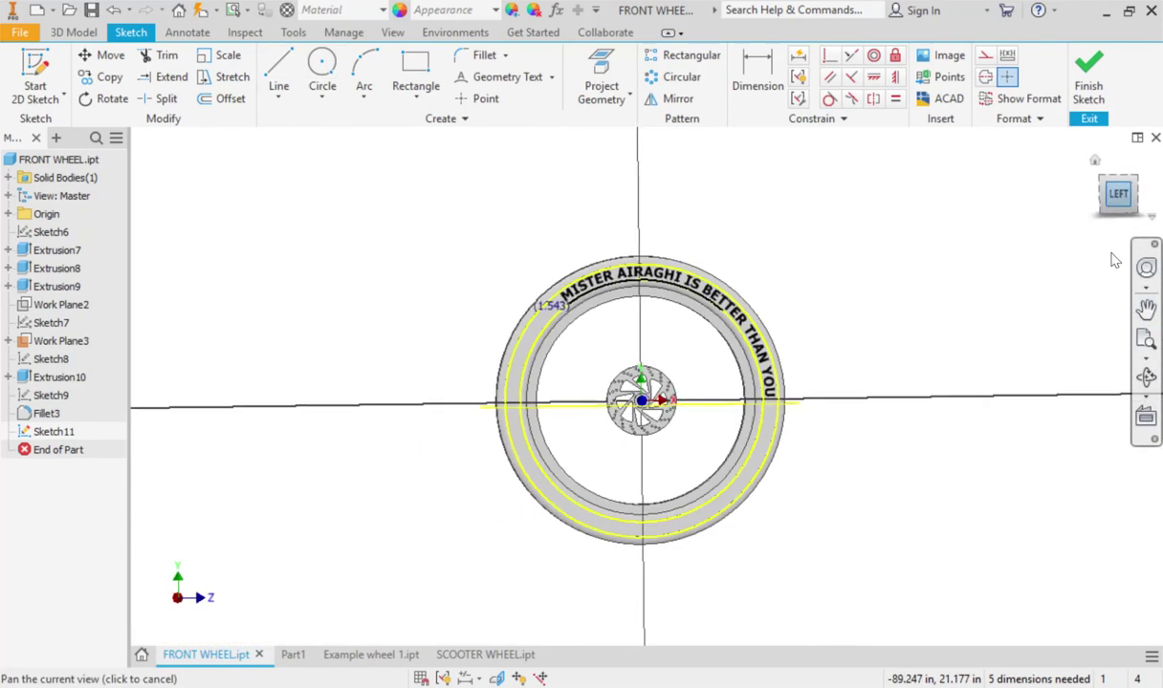
pyautogui.scroll(5, 651, 313)
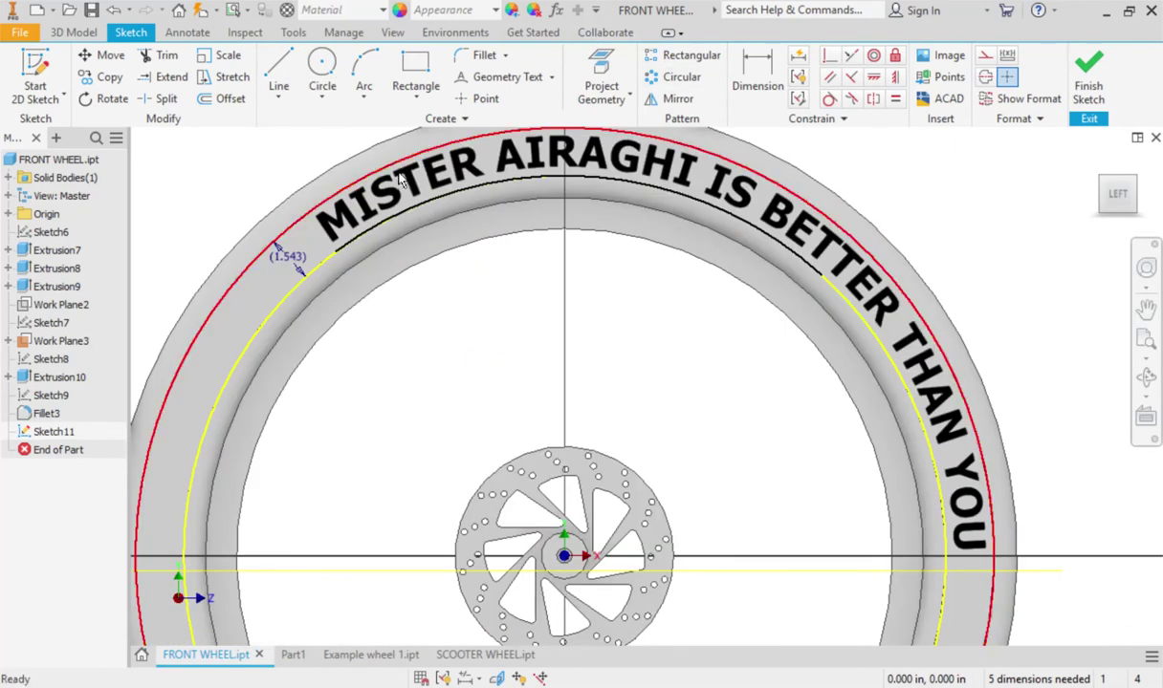
pyautogui.click(273, 67)
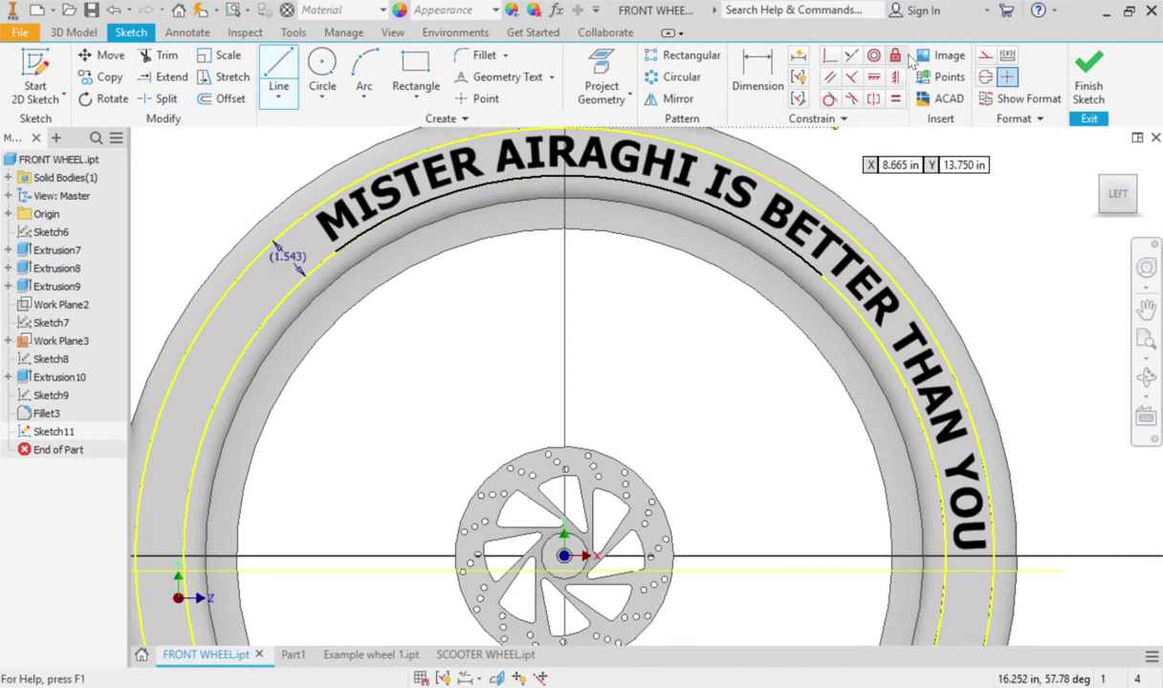
pyautogui.click(985, 55)
pyautogui.moveTo(161, 617); pyautogui.dragTo(511, 498, button='middle')
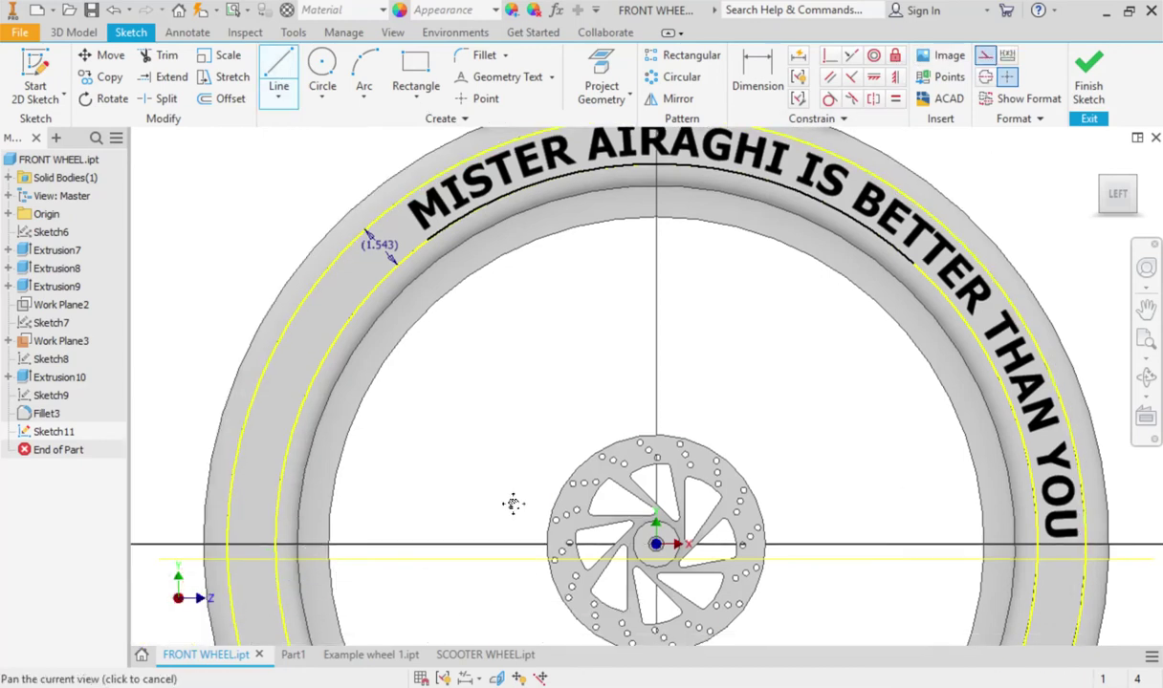
pyautogui.scroll(2, 352, 483)
pyautogui.moveTo(775, 536); pyautogui.dragTo(240, 499, button='middle')
pyautogui.scroll(-2, 239, 498)
pyautogui.click(256, 455)
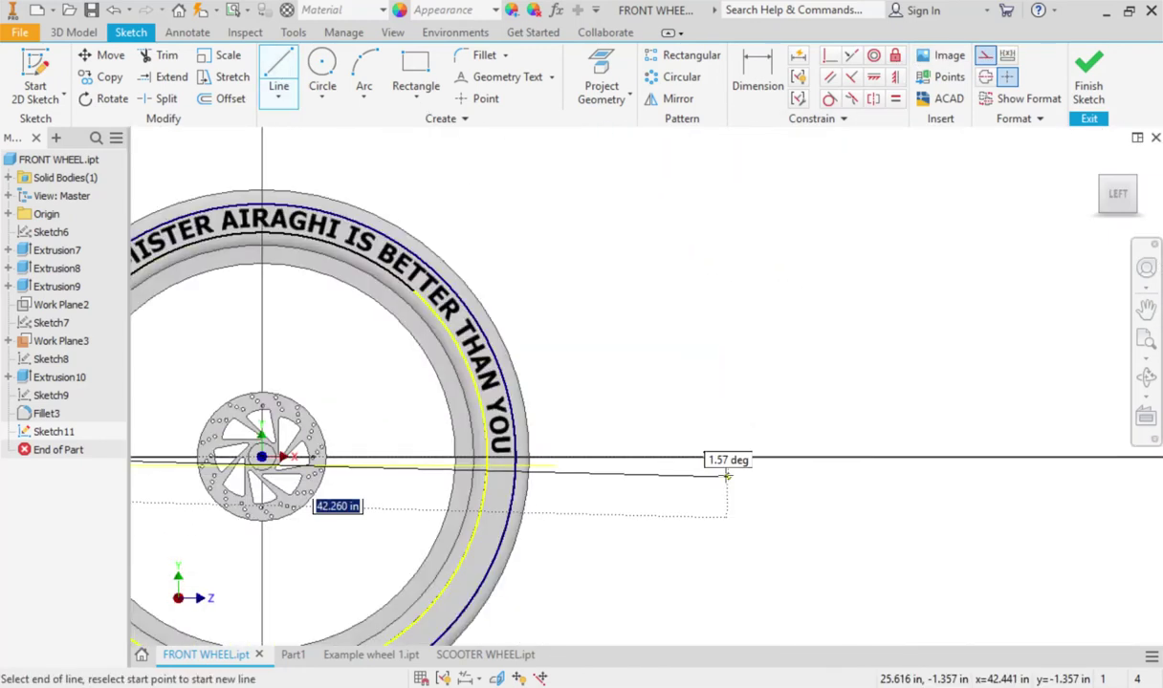
pyautogui.click(725, 456)
pyautogui.moveTo(576, 513); pyautogui.dragTo(825, 556, button='middle')
pyautogui.press('Escape')
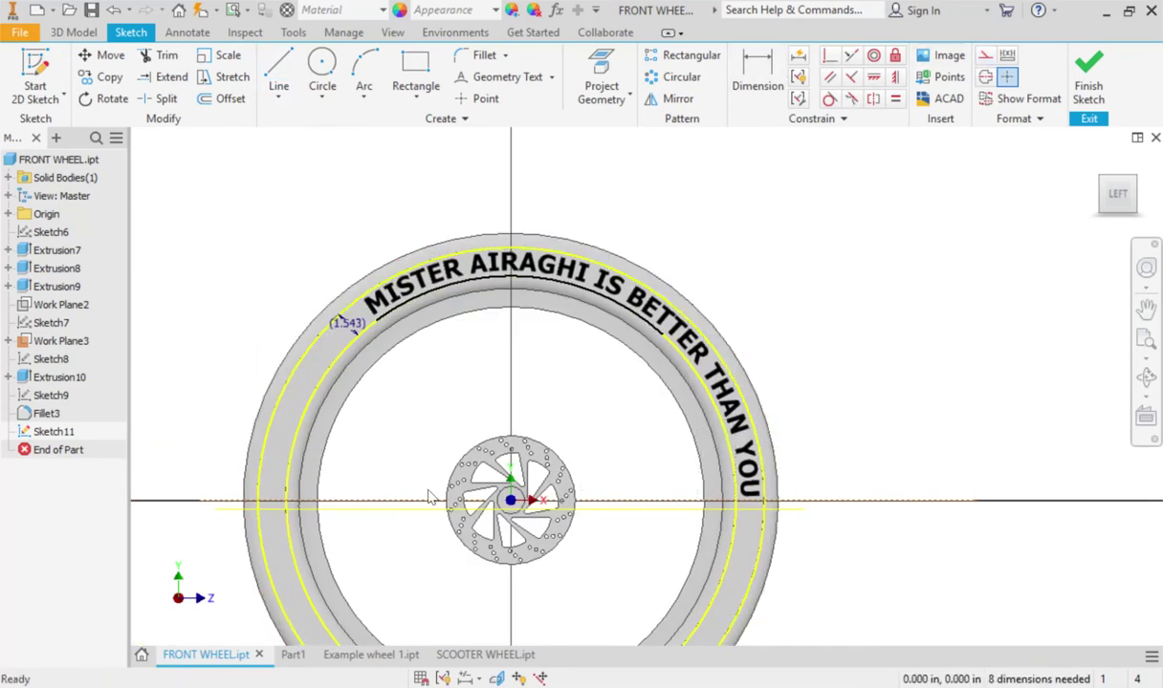
# Draw two construction lines from the wheel centre to the left and right ends of the text arc
pyautogui.scroll(2, 430, 497)
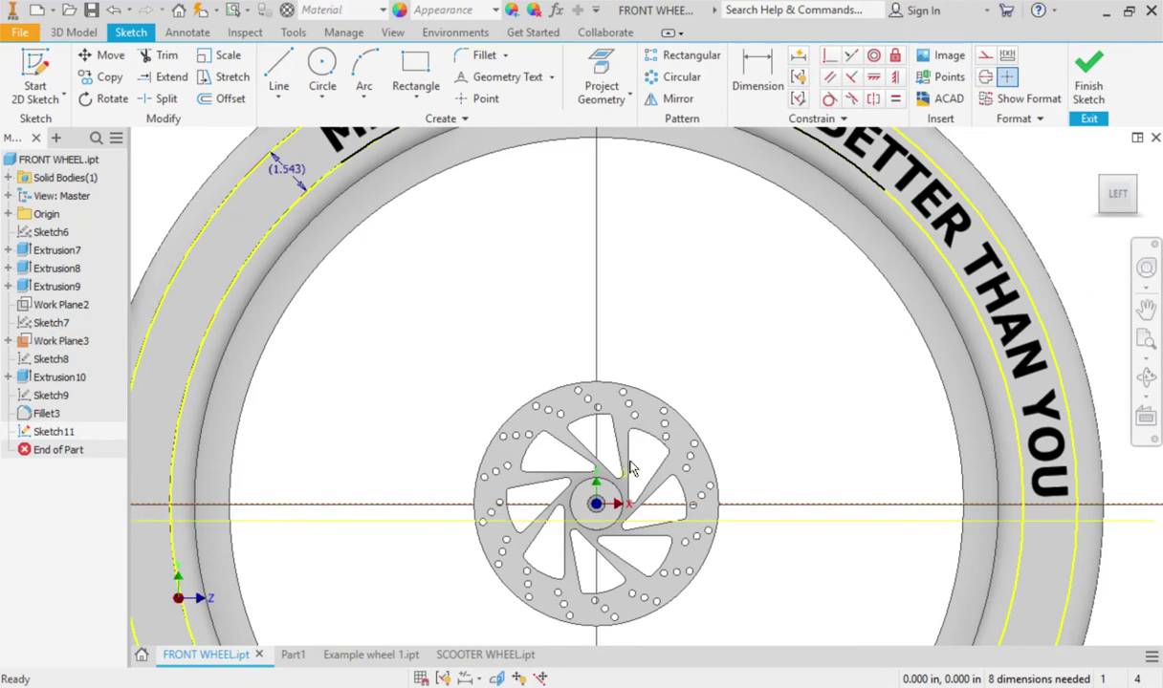
pyautogui.click(268, 63)
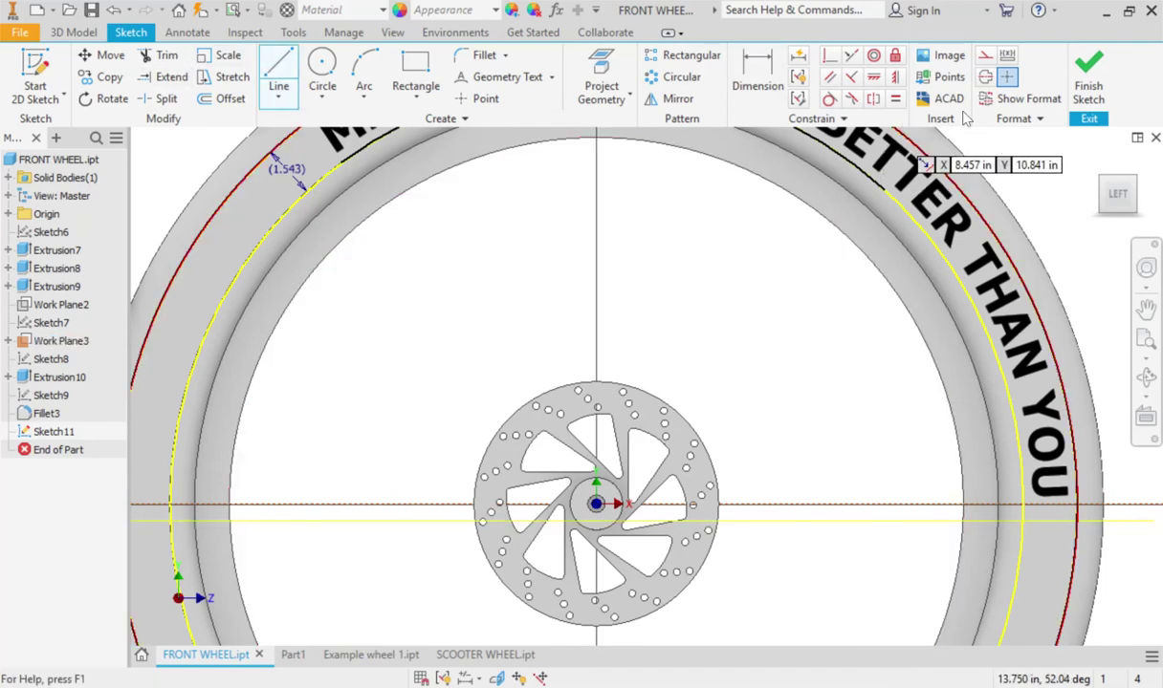
pyautogui.click(986, 57)
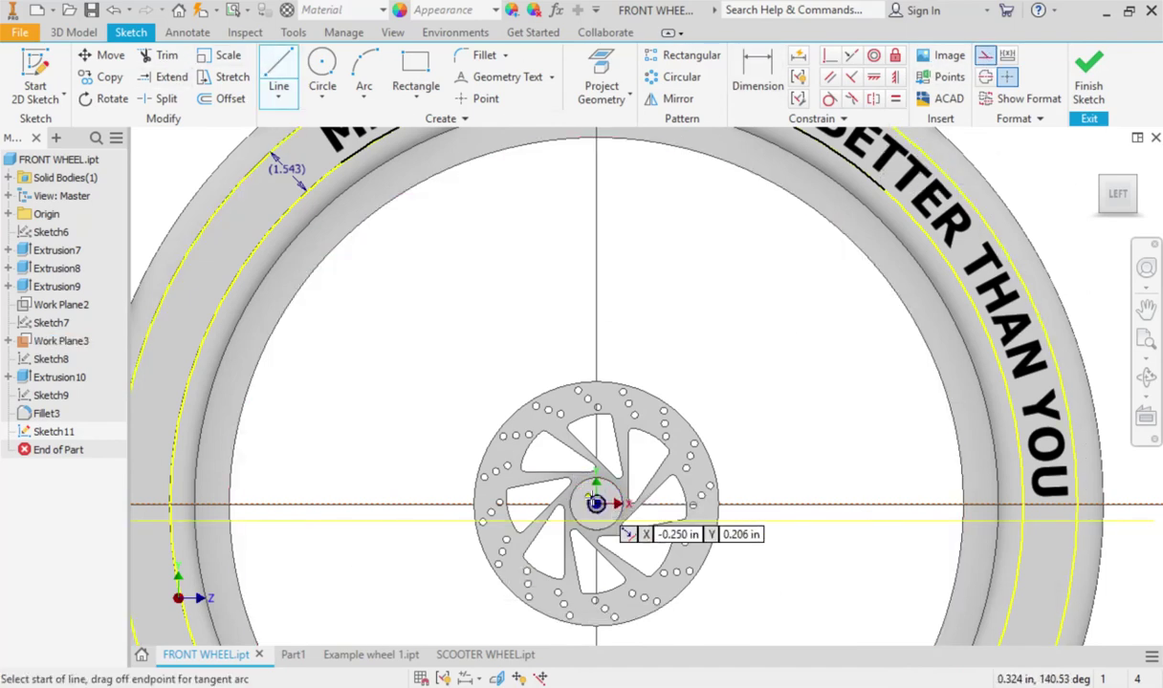
pyautogui.click(596, 504)
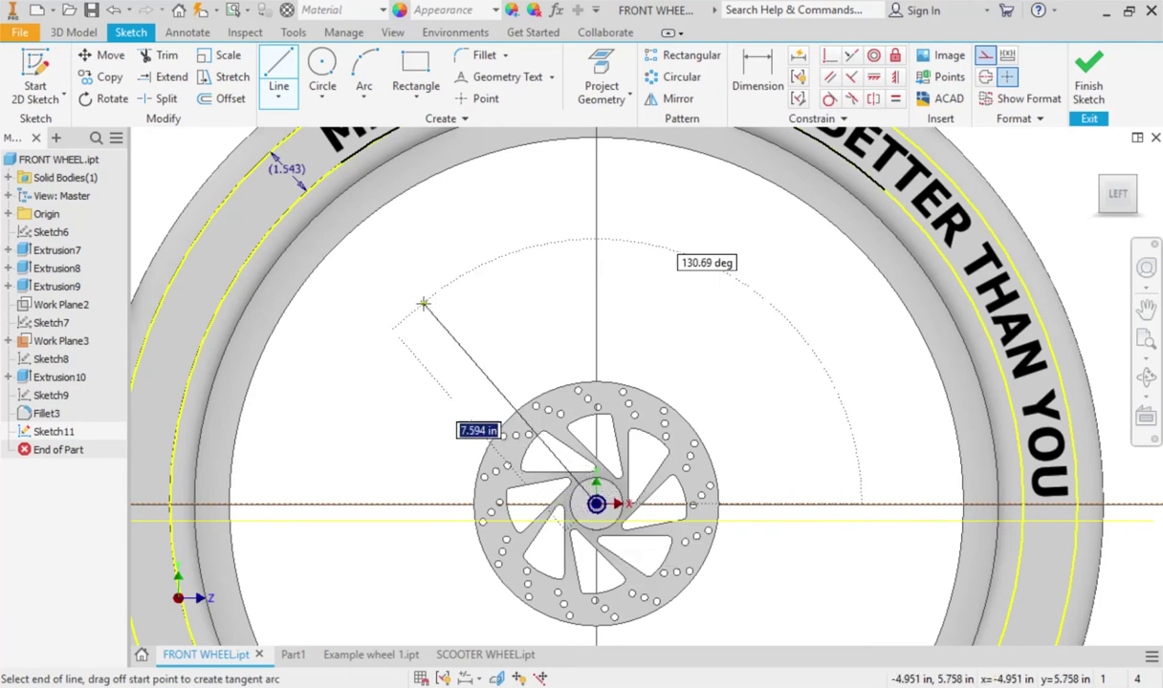
pyautogui.moveTo(395, 223); pyautogui.dragTo(412, 347, button='middle')
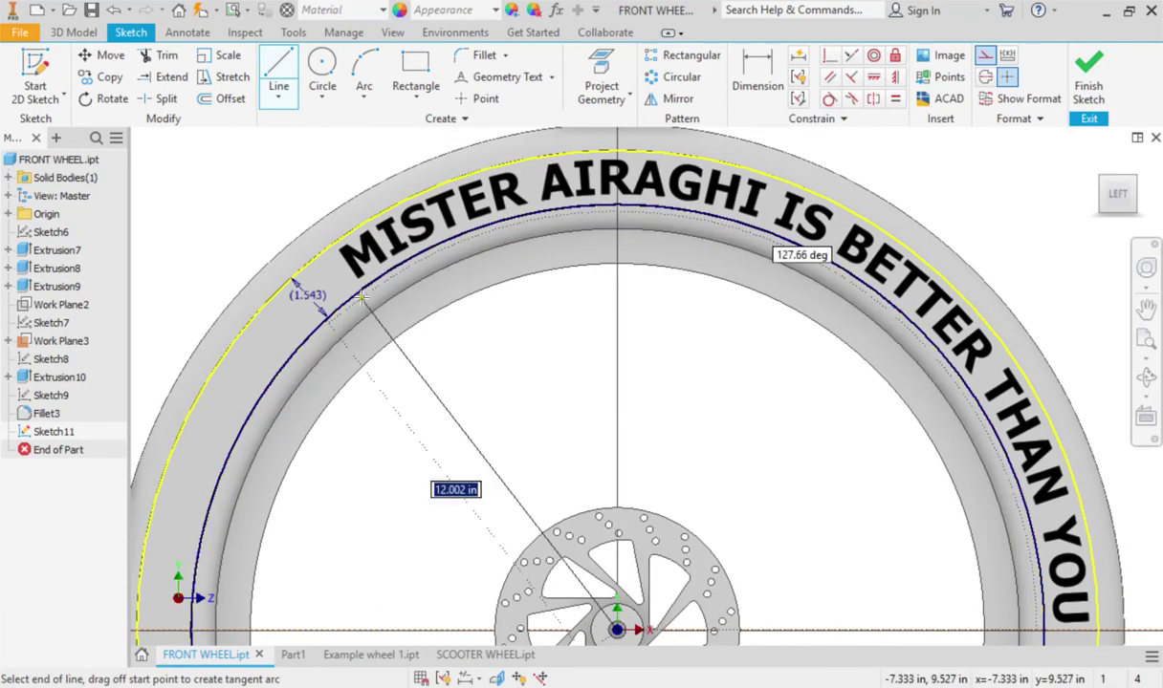
pyautogui.click(360, 289)
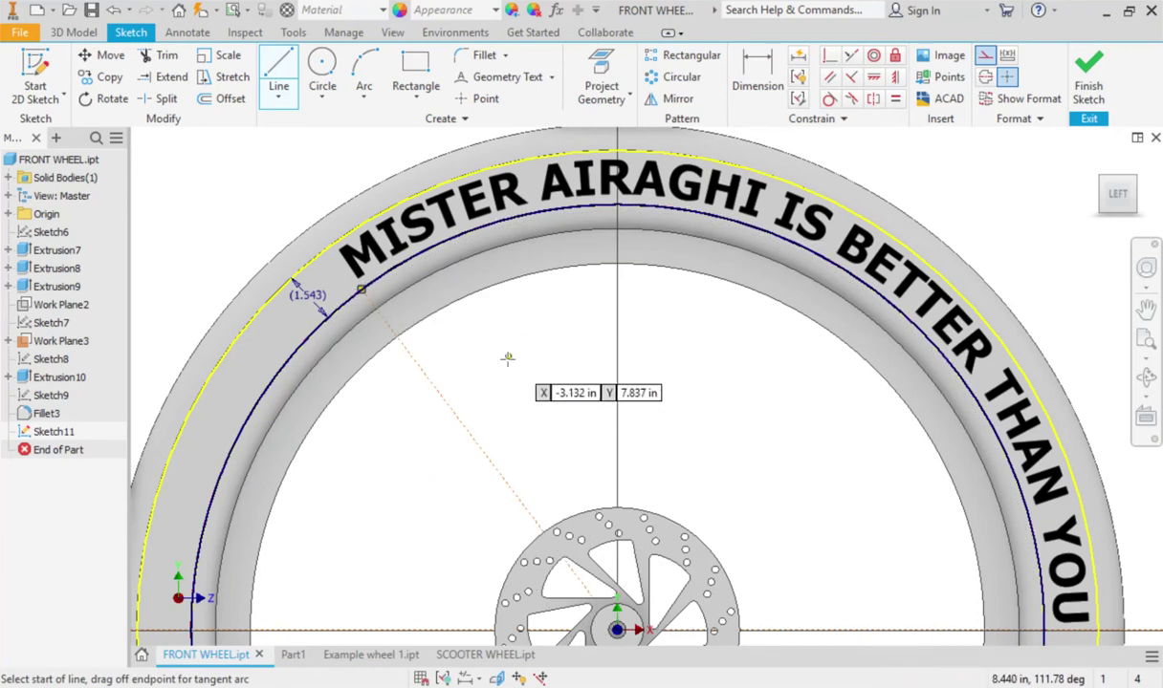
pyautogui.click(618, 629)
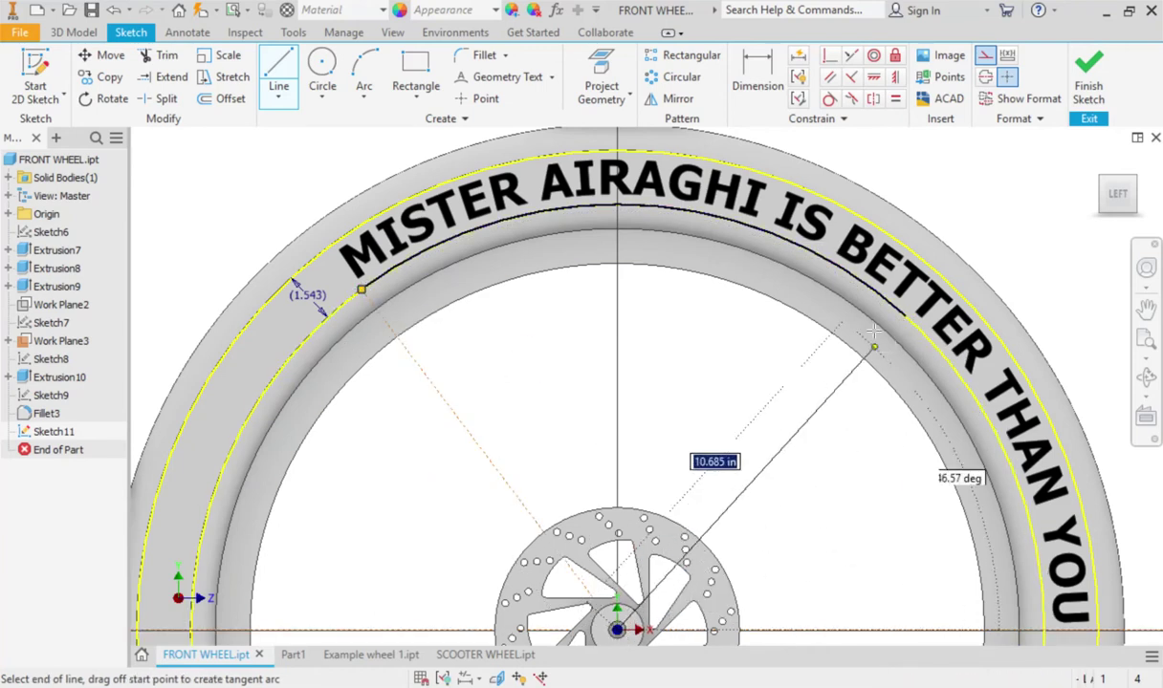
pyautogui.click(904, 316)
pyautogui.press('Escape')
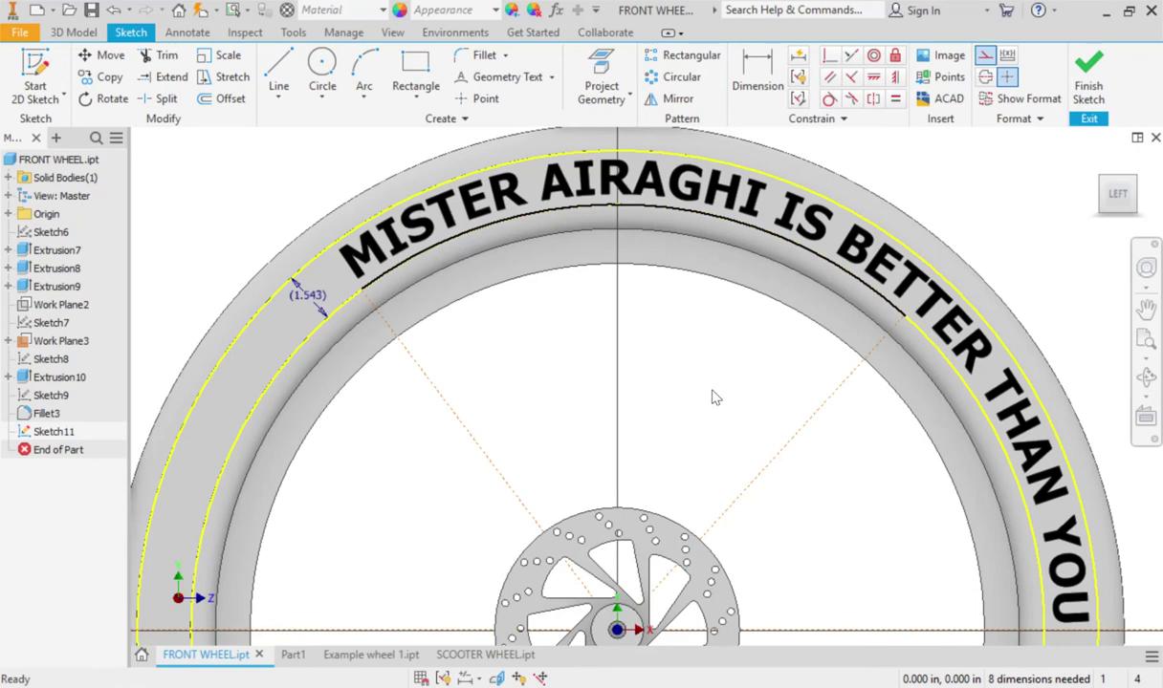
pyautogui.moveTo(713, 395); pyautogui.dragTo(732, 330, button='middle')
# Dimension both end lines at 30° from the horizontal construction line
pyautogui.press('d')
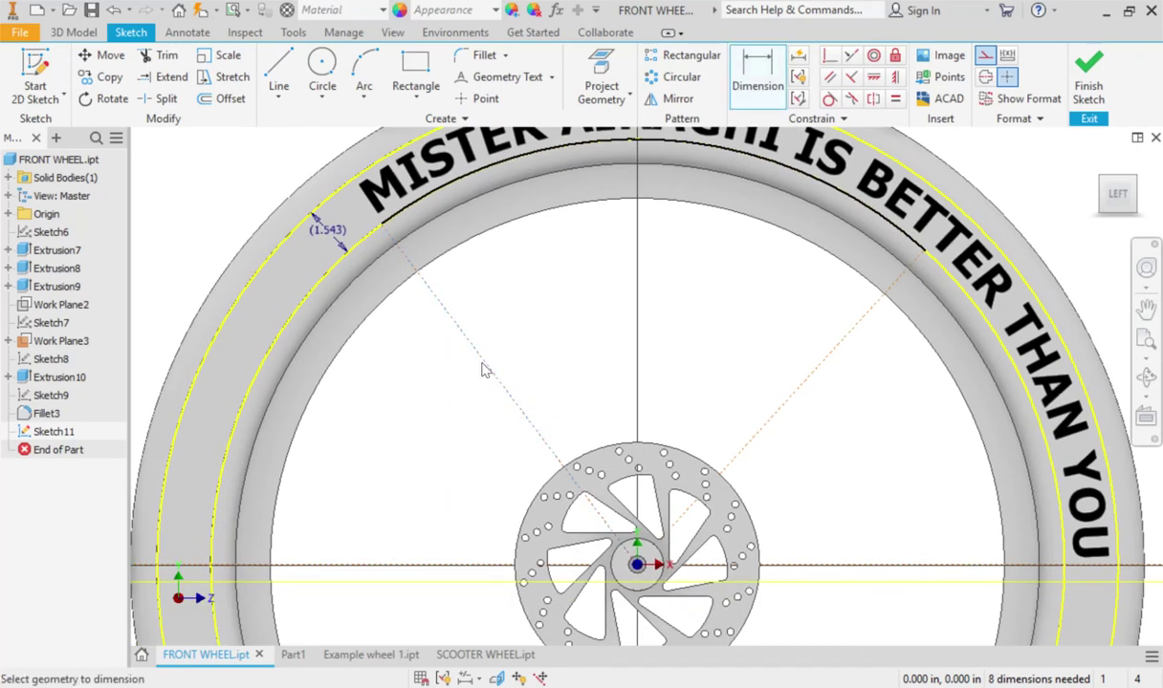
pyautogui.click(384, 572)
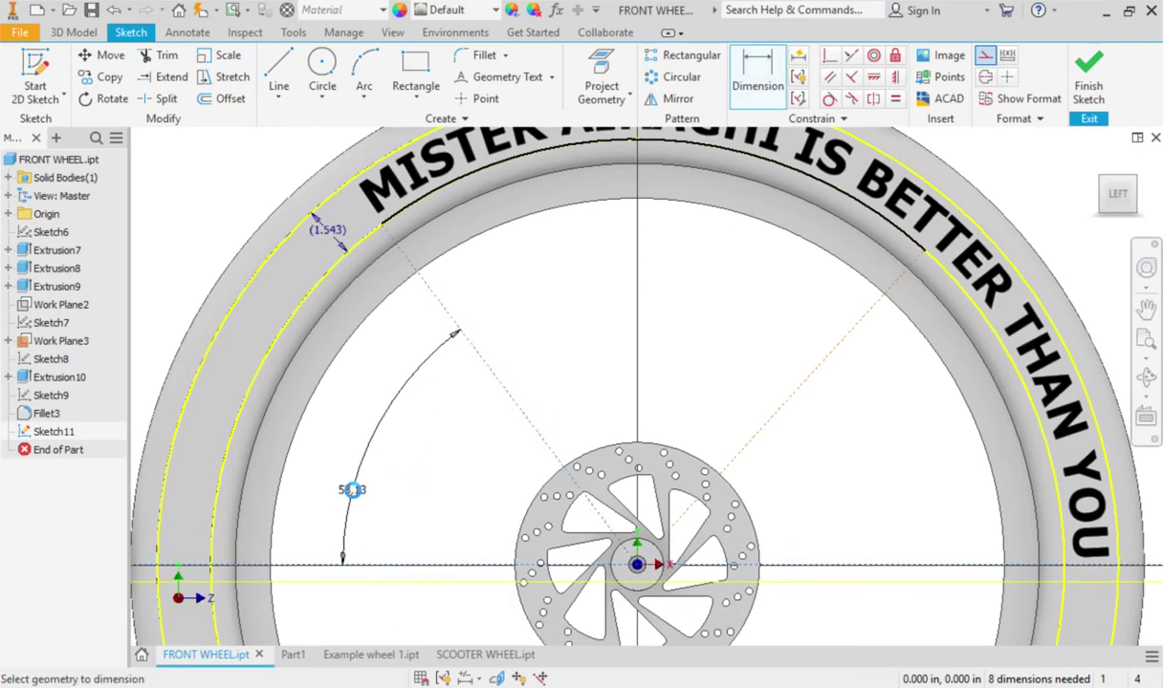
pyautogui.click(352, 491)
pyautogui.write('30')
pyautogui.press('Return')
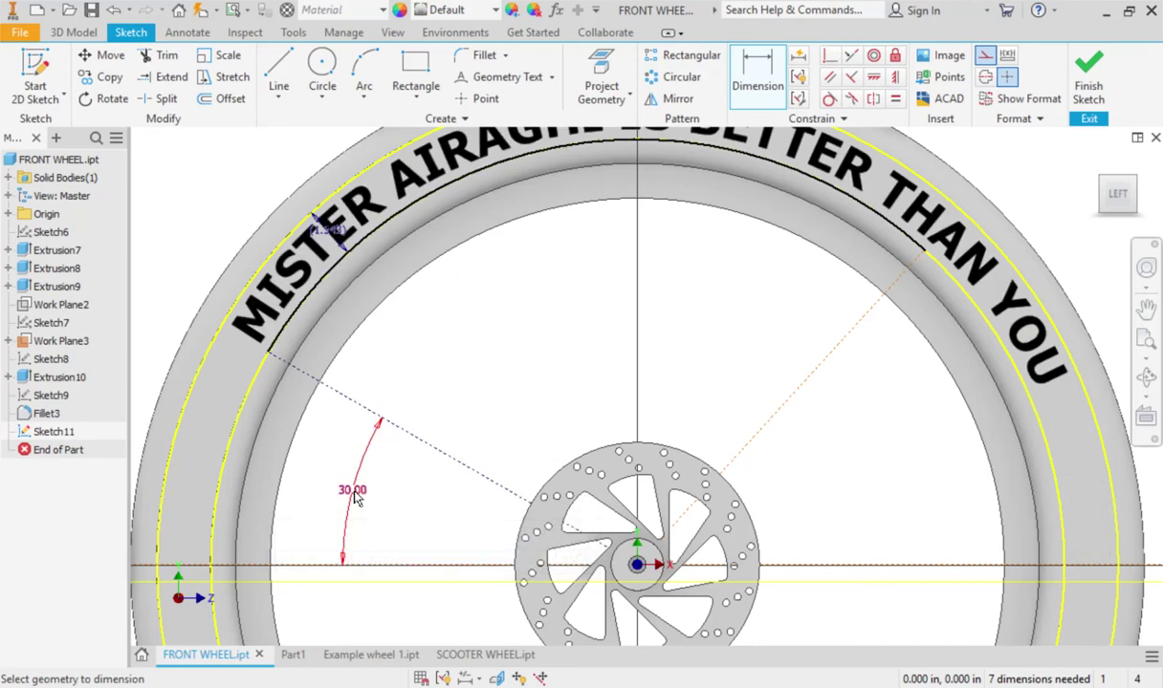
pyautogui.click(871, 572)
pyautogui.click(875, 513)
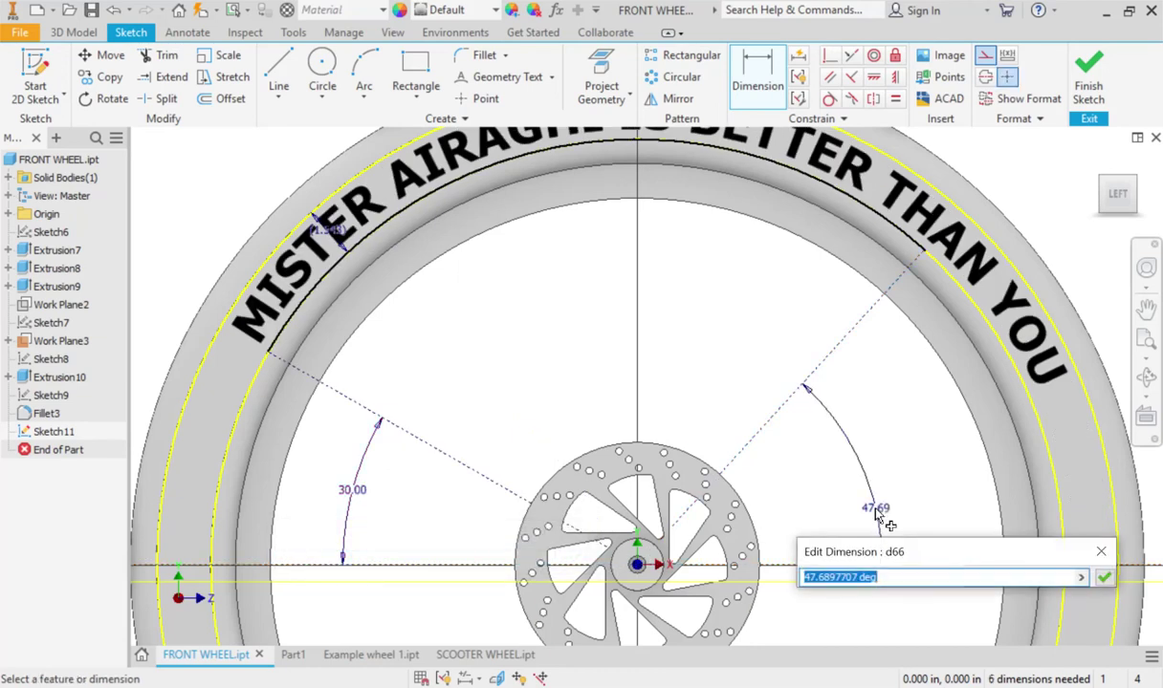
pyautogui.write('30')
pyautogui.press('Return')
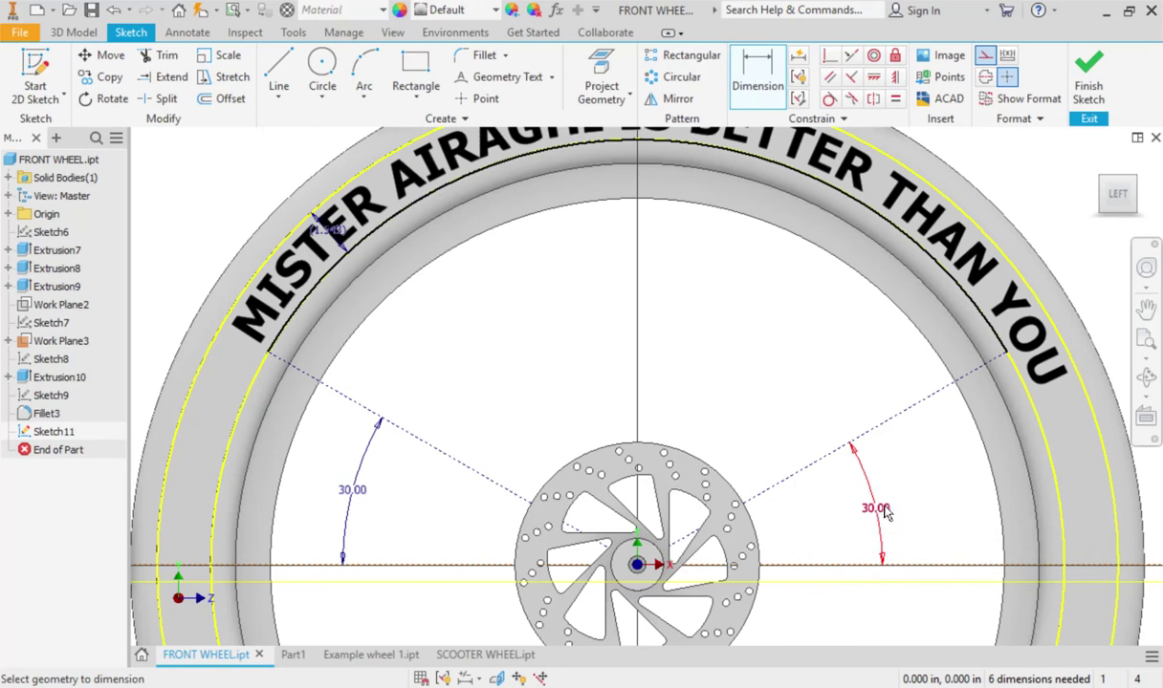
pyautogui.press('Escape')
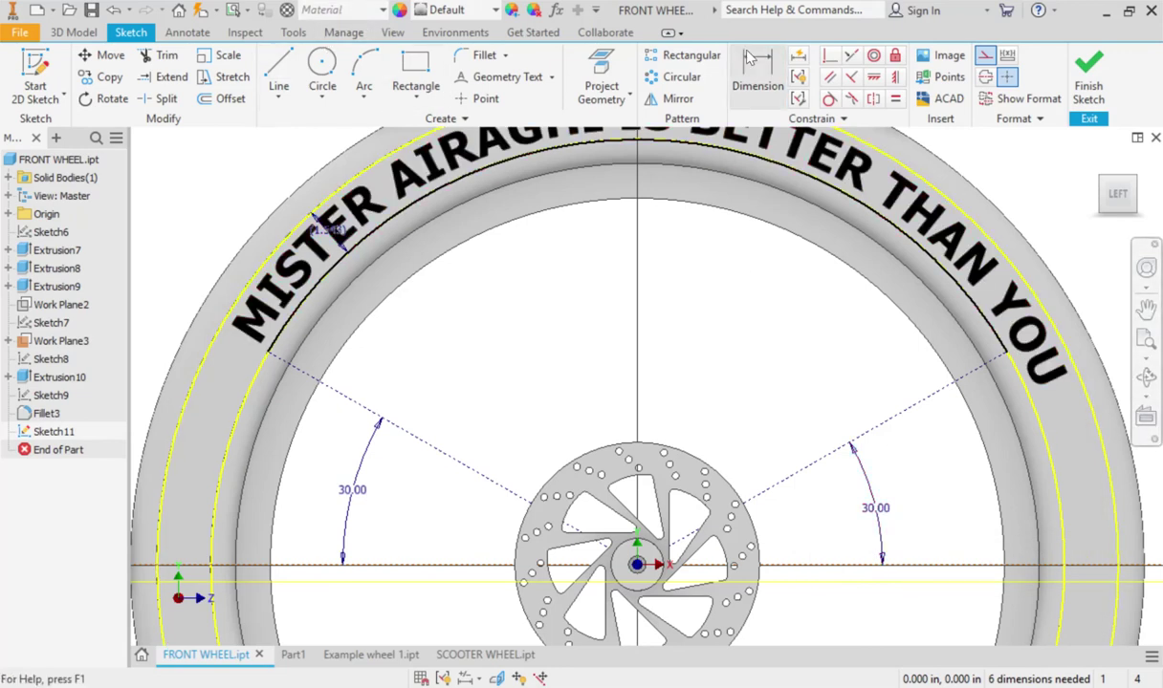
pyautogui.click(280, 61)
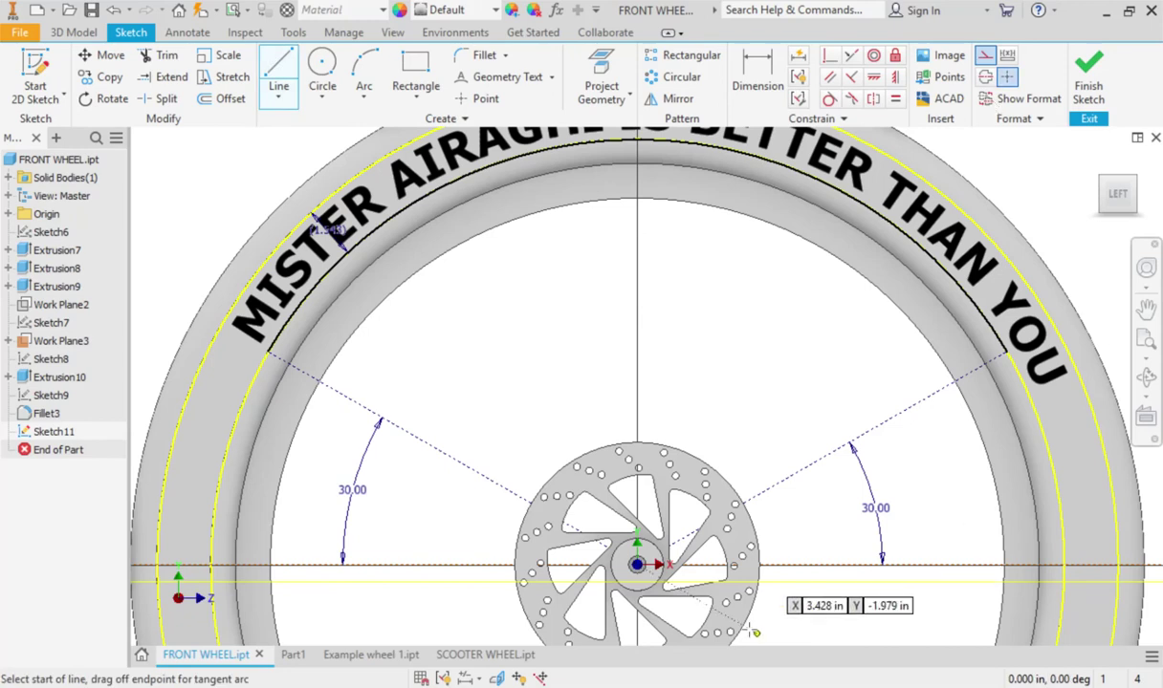
pyautogui.click(637, 564)
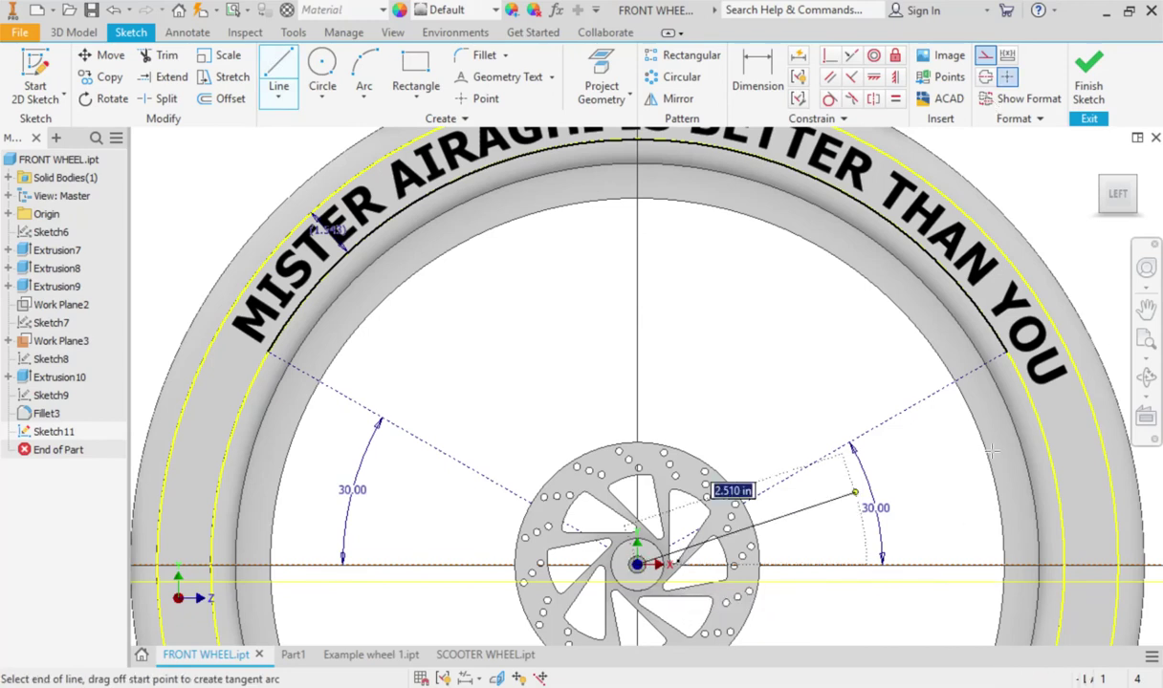
# Add a construction line past YOU and measure its 6.24° angle to the right 30° line
pyautogui.click(1049, 385)
pyautogui.press('Escape')
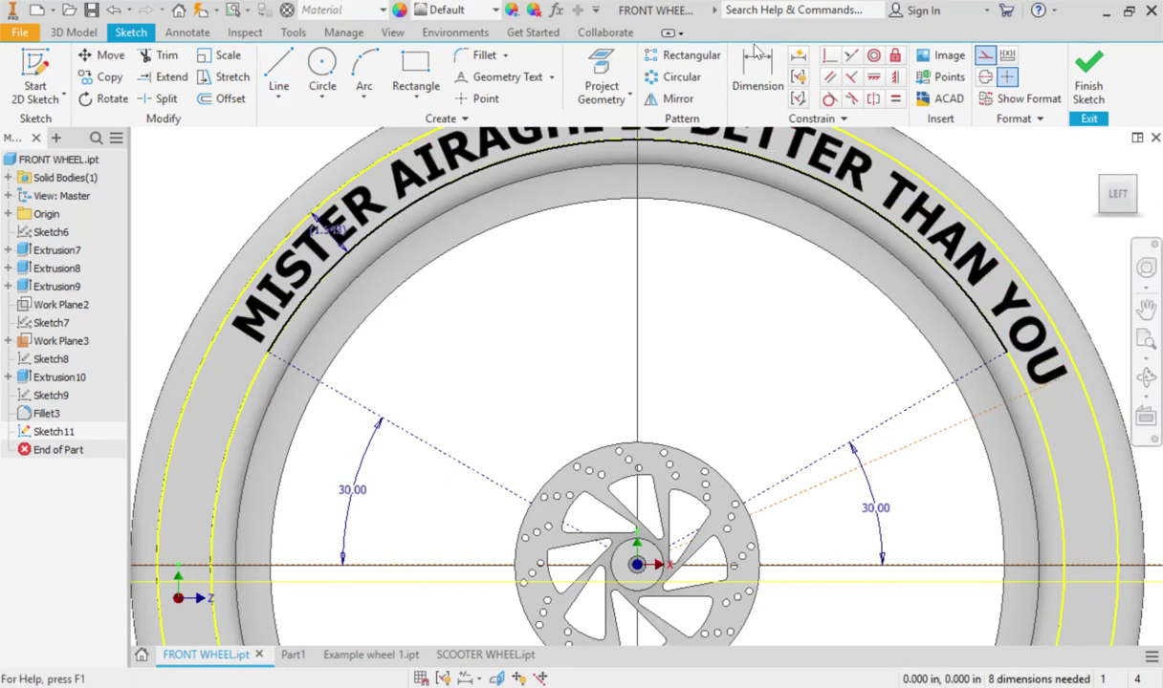
pyautogui.click(756, 52)
pyautogui.click(908, 408)
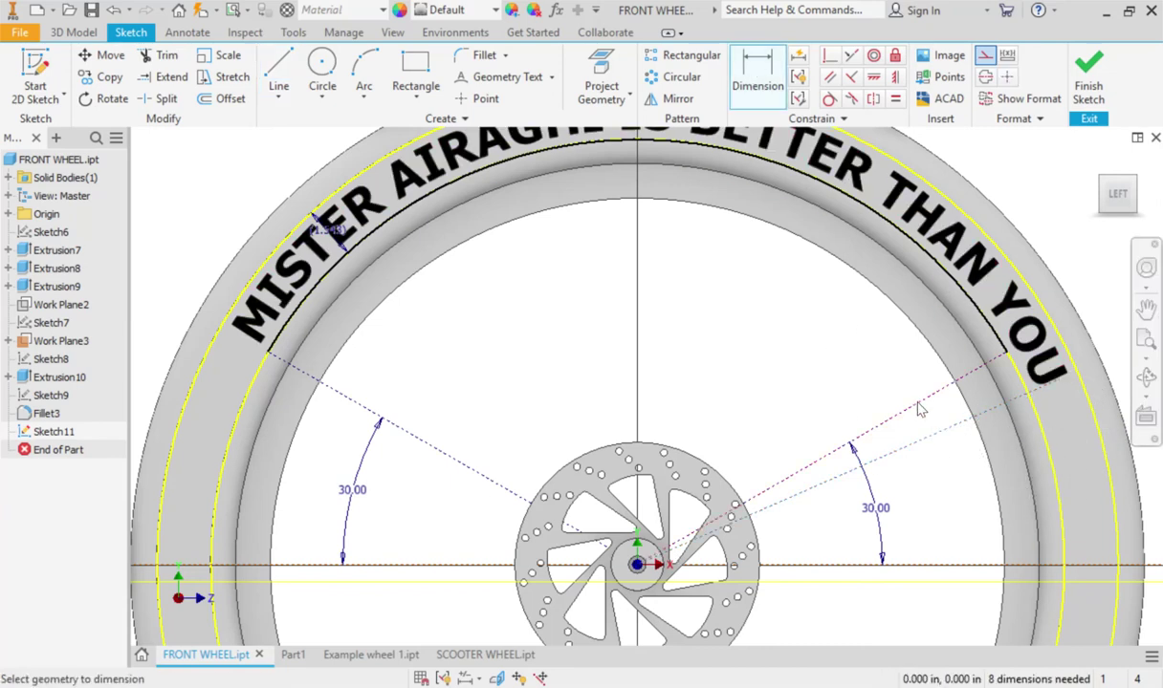
pyautogui.click(937, 419)
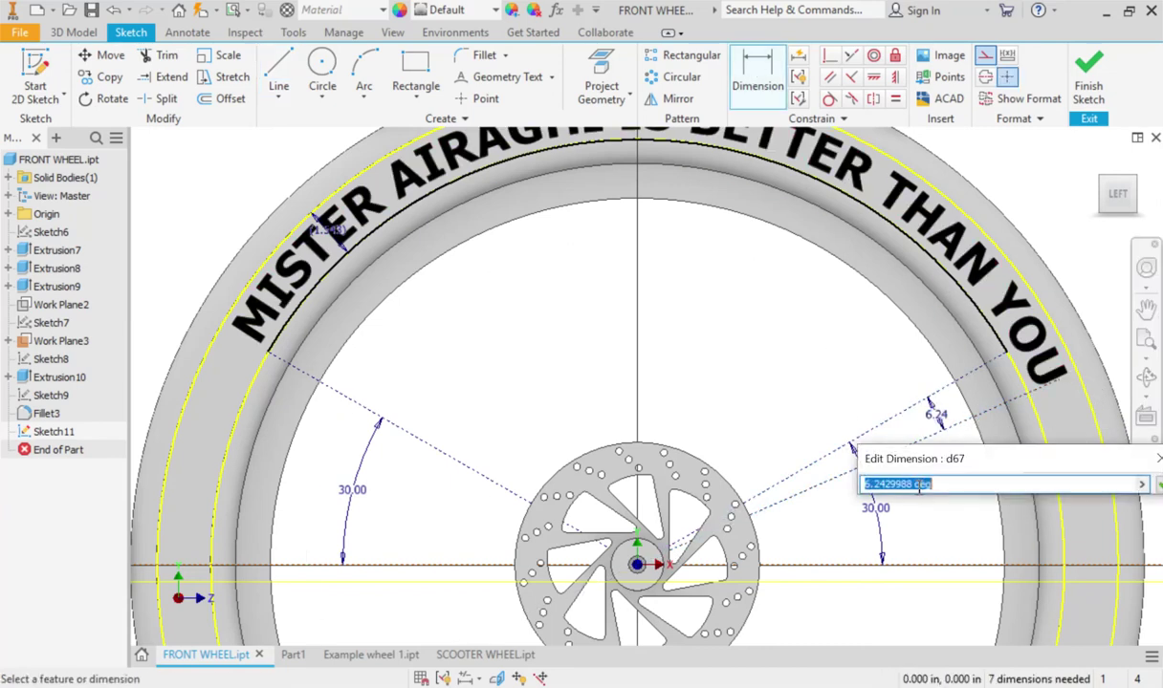
pyautogui.click(916, 485)
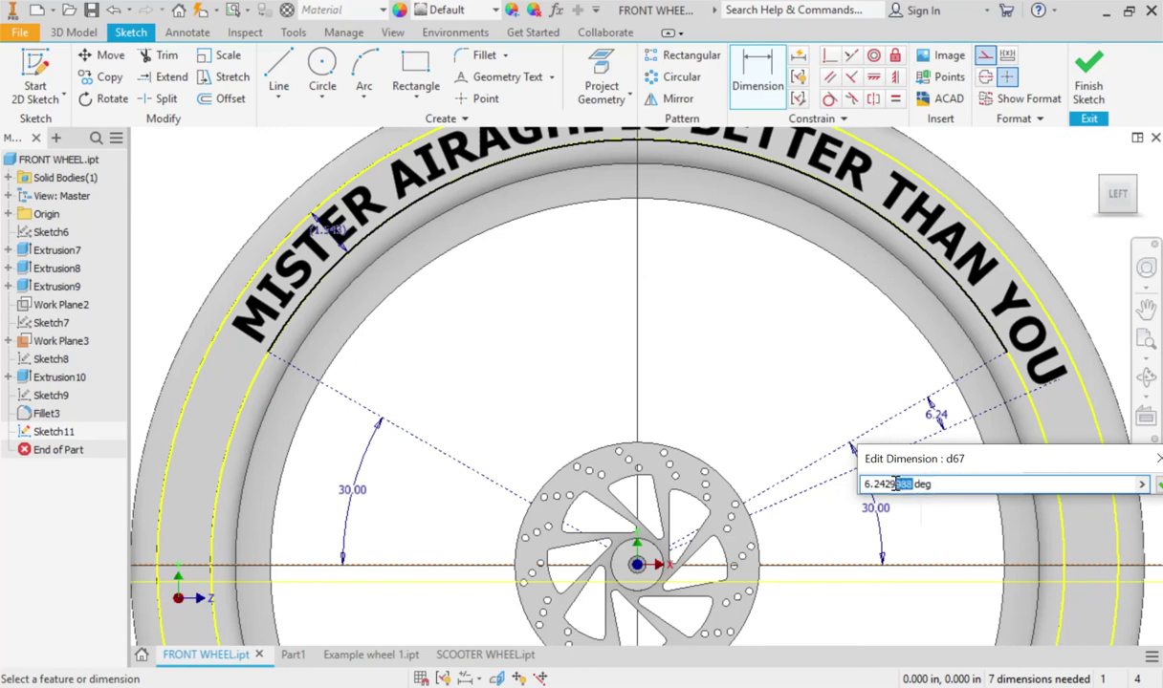
pyautogui.moveTo(896, 484); pyautogui.dragTo(864, 484)
pyautogui.hotkey('ctrl', 'c')
pyautogui.press('Escape')
pyautogui.press('Escape')
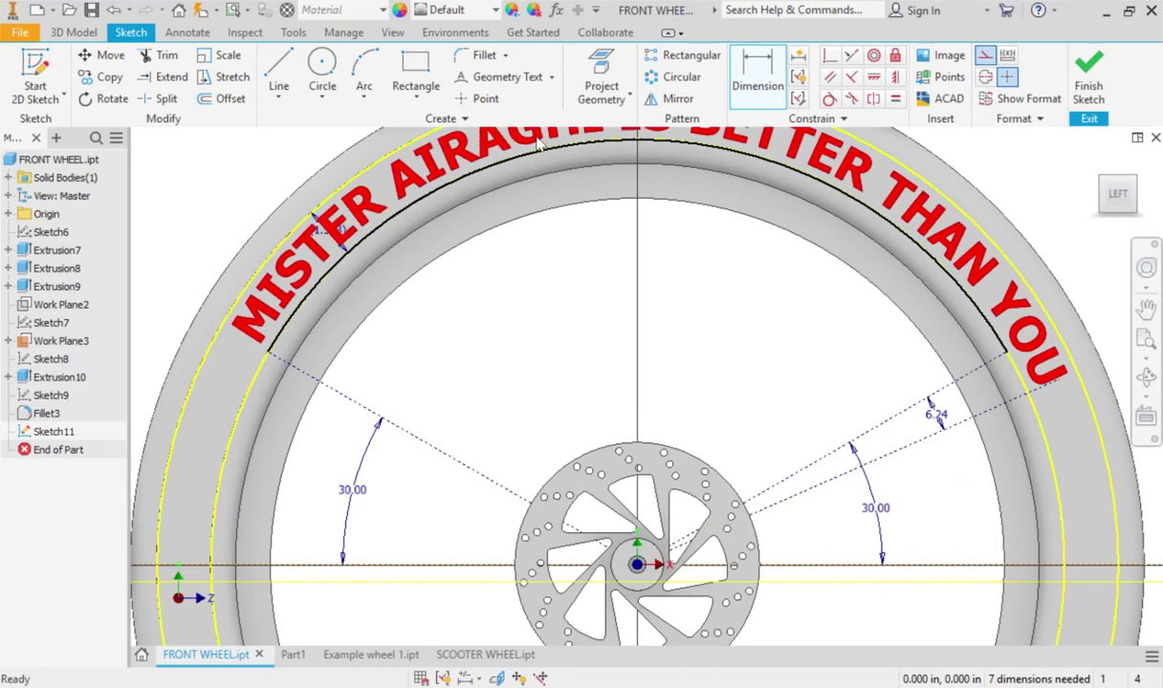
# Change the arced lettering's start angle by the measured 3.12° so it spans the tire's top
pyautogui.doubleClick(497, 143)
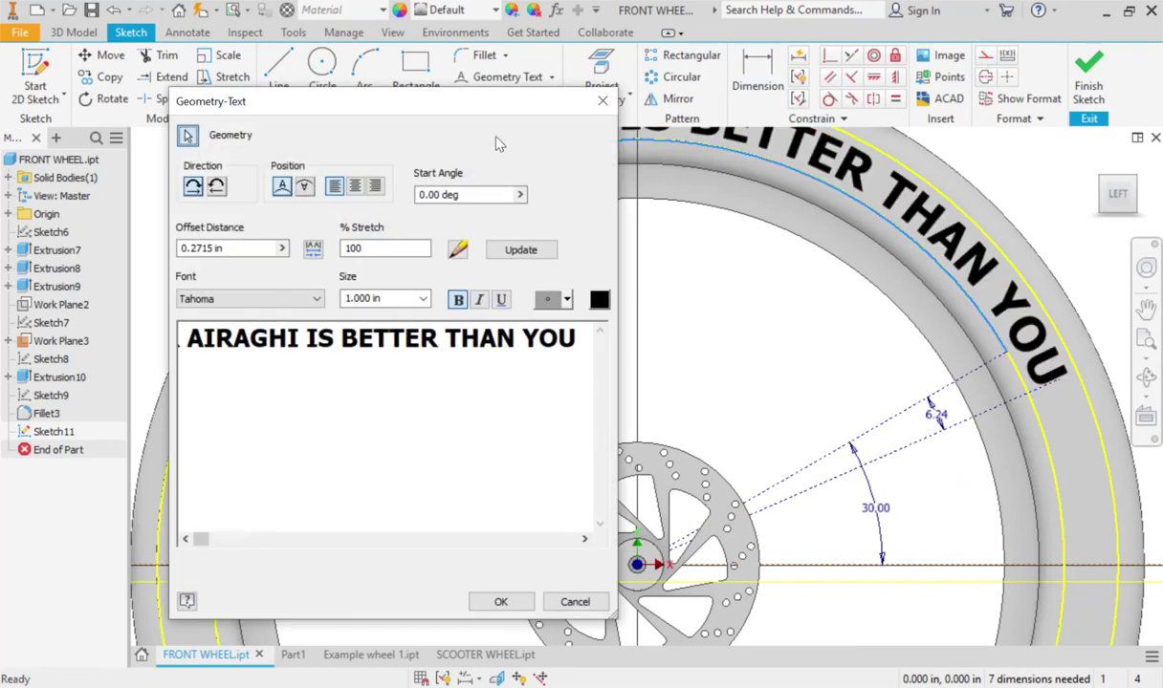
pyautogui.moveTo(480, 198); pyautogui.dragTo(411, 201)
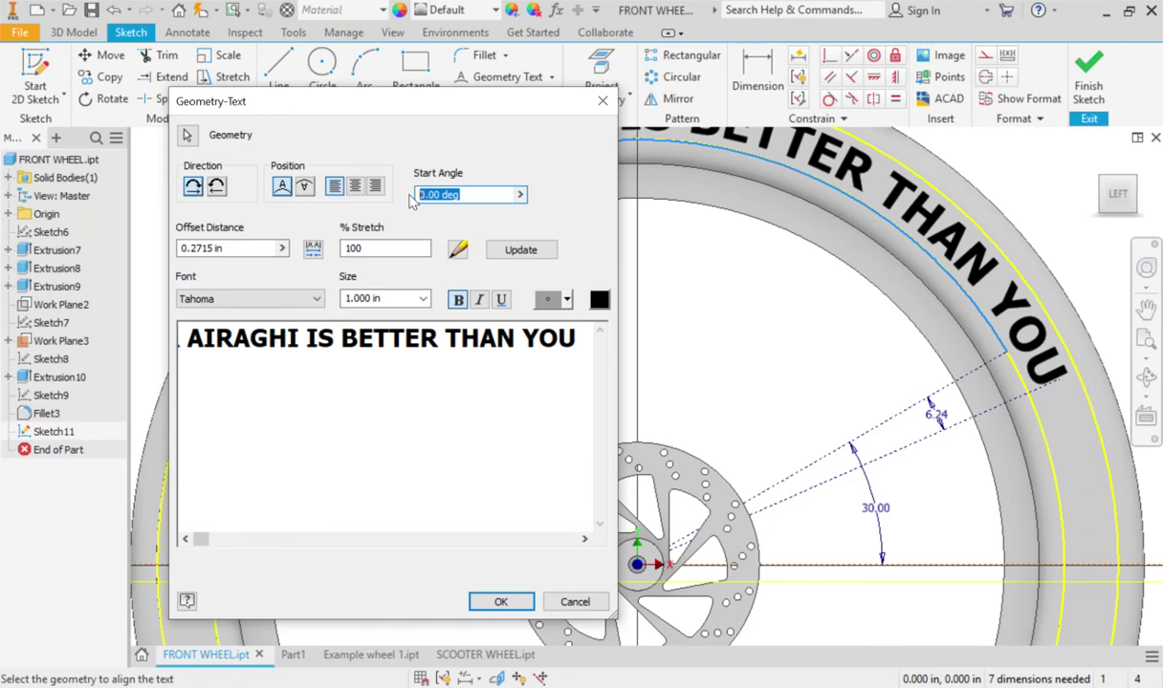
pyautogui.hotkey('ctrl', 'v')
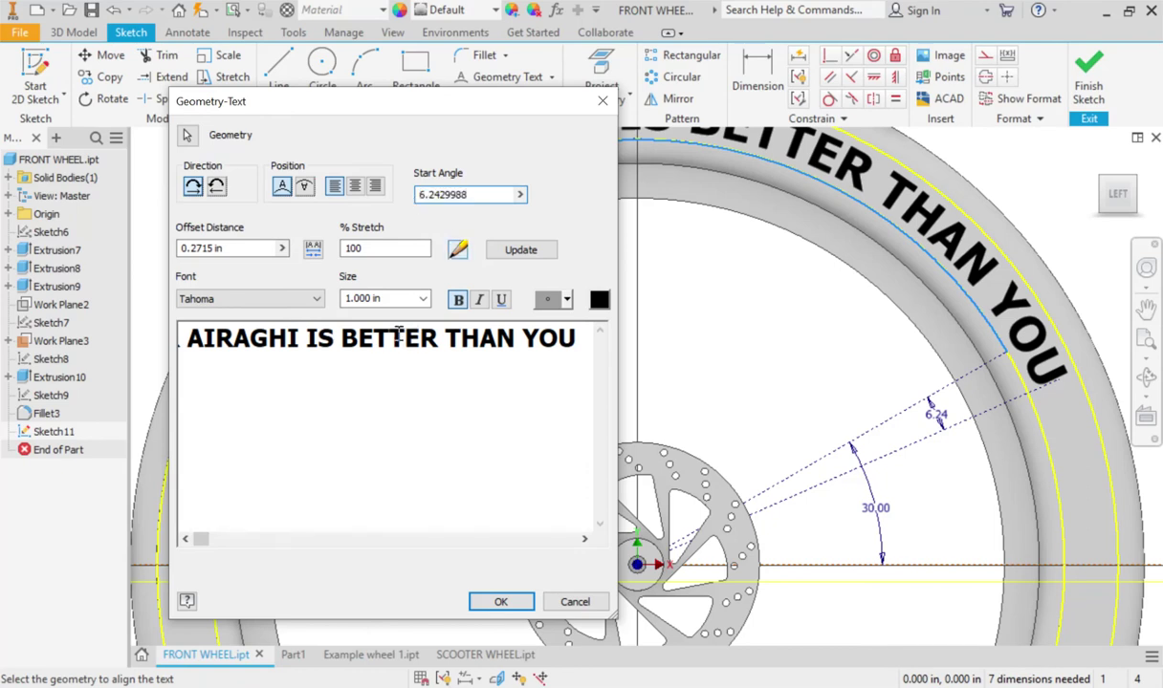
pyautogui.write('/2')
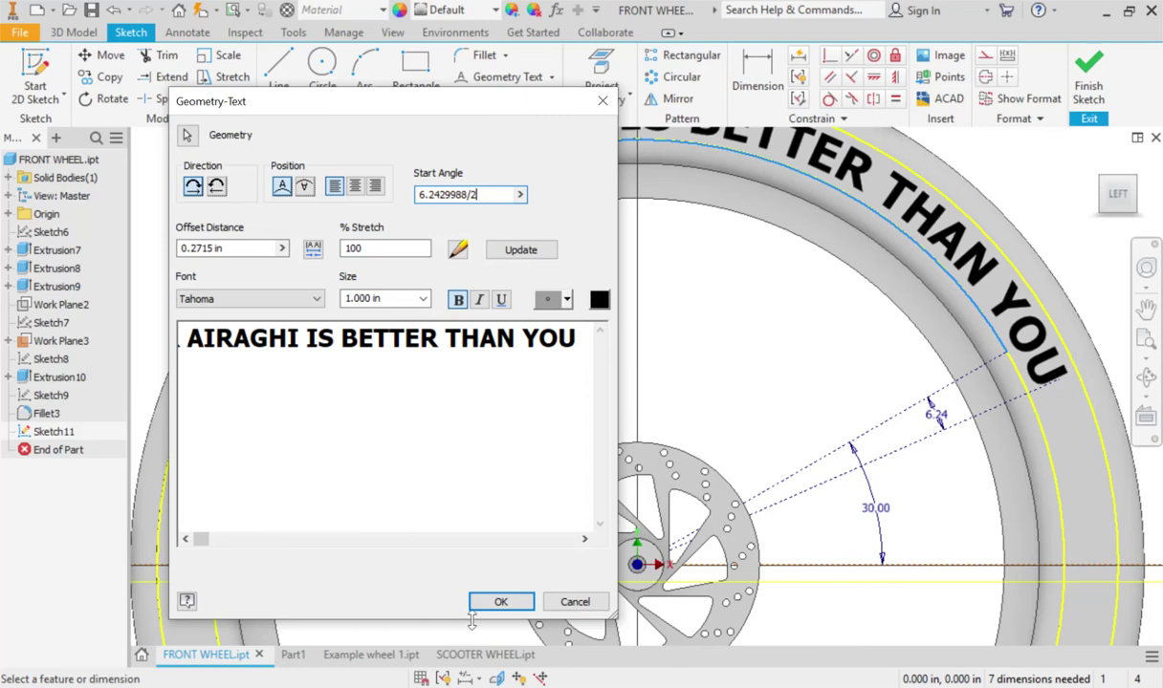
pyautogui.click(504, 603)
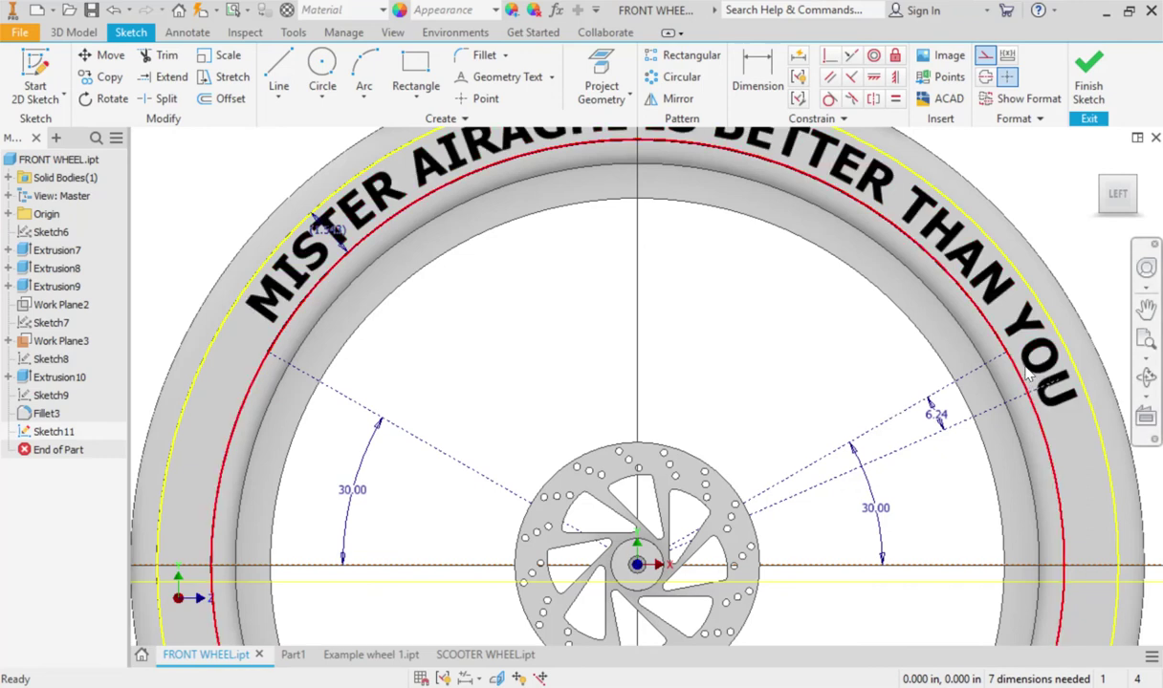
pyautogui.doubleClick(975, 369)
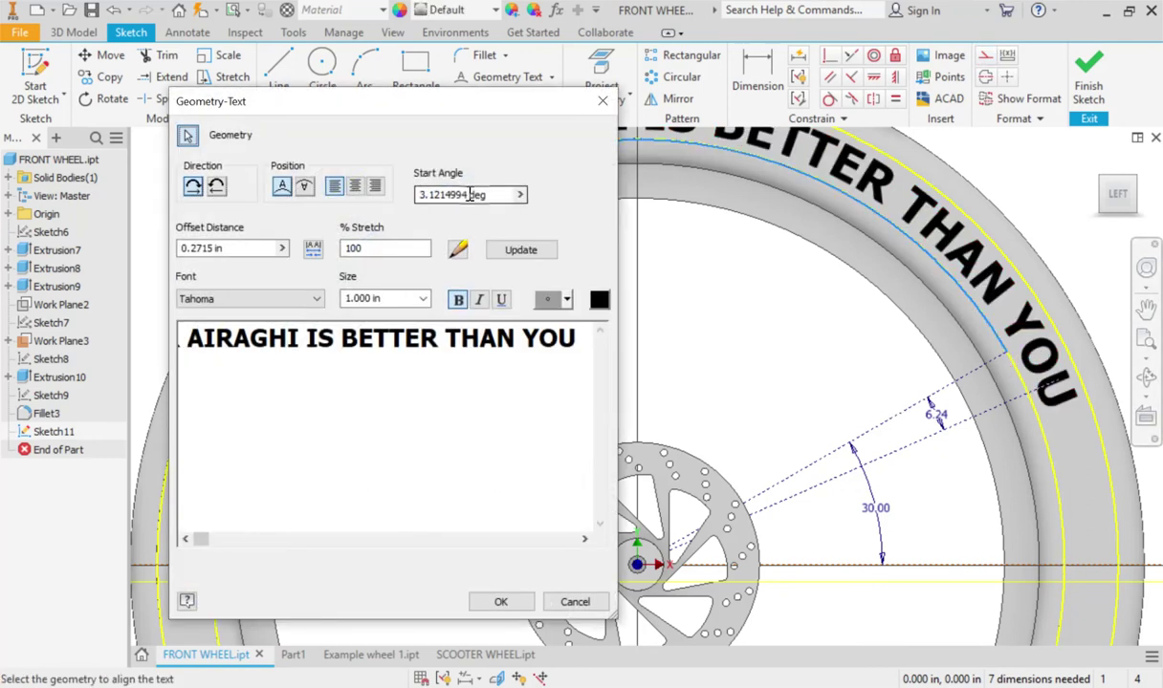
pyautogui.click(469, 194)
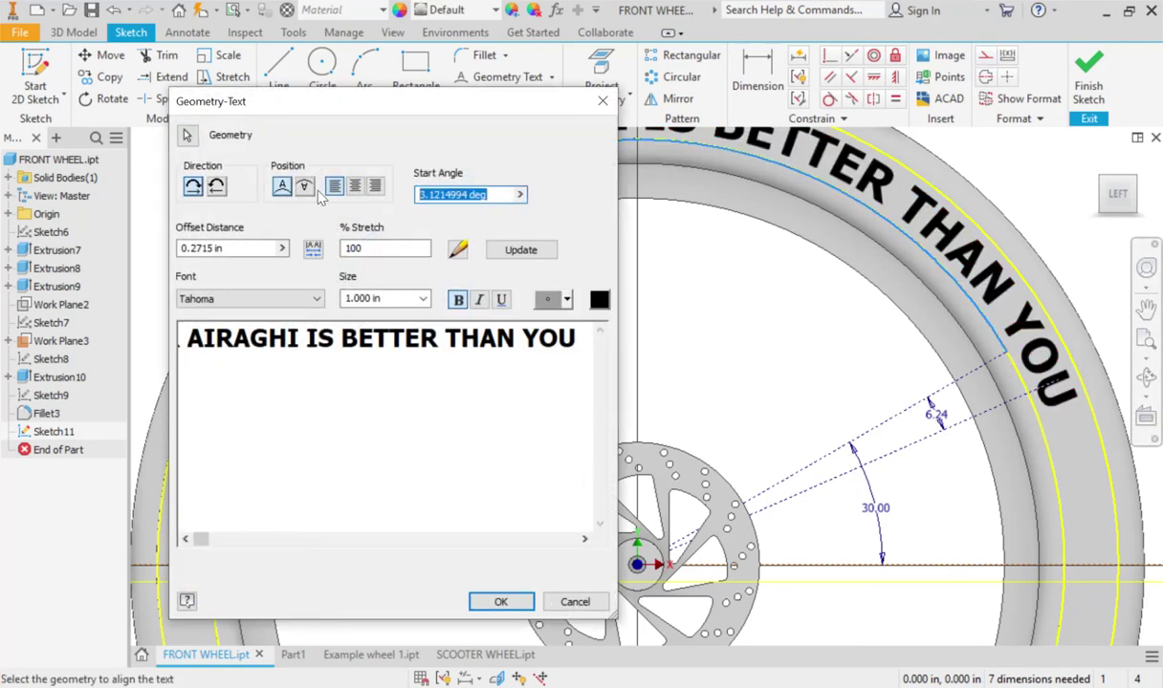
pyautogui.press('End')
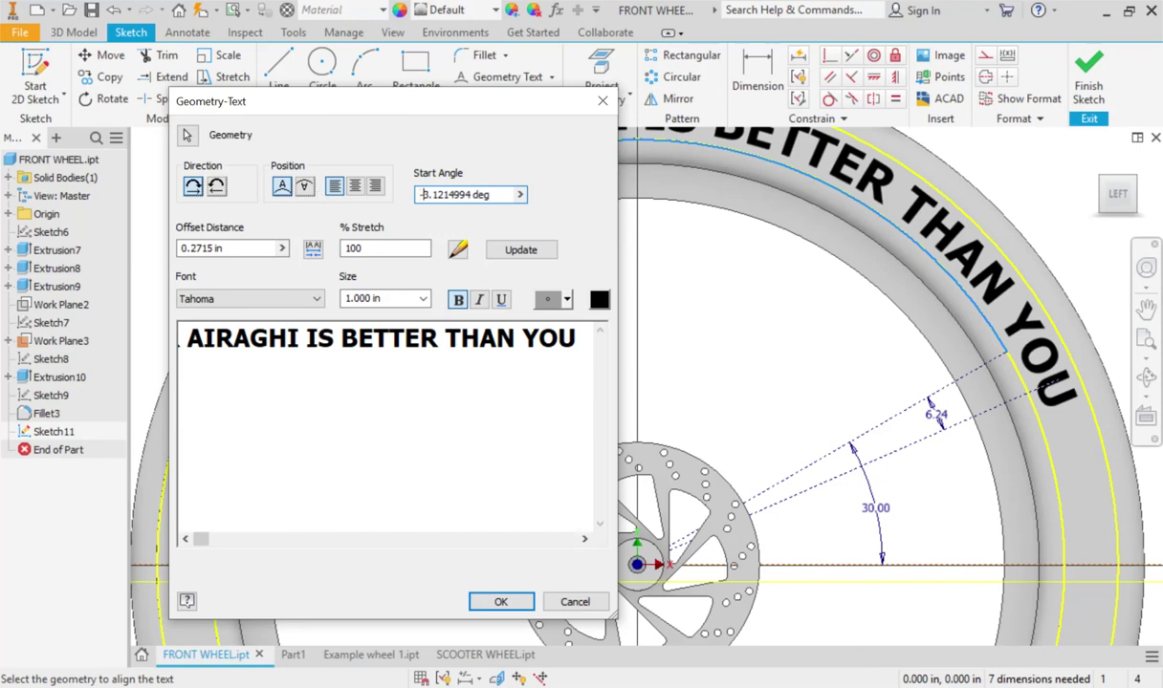
pyautogui.press('Return')
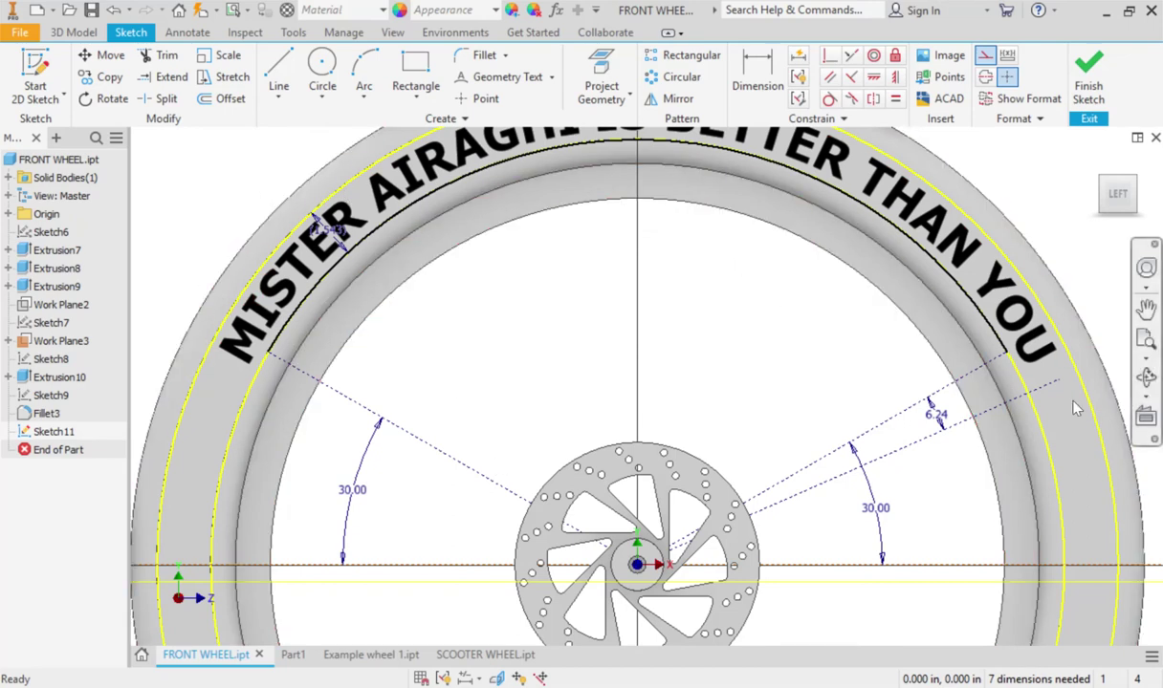
# Finish the lettering sketch, then orbit and zoom in on the tire text in 3D
pyautogui.click(1088, 89)
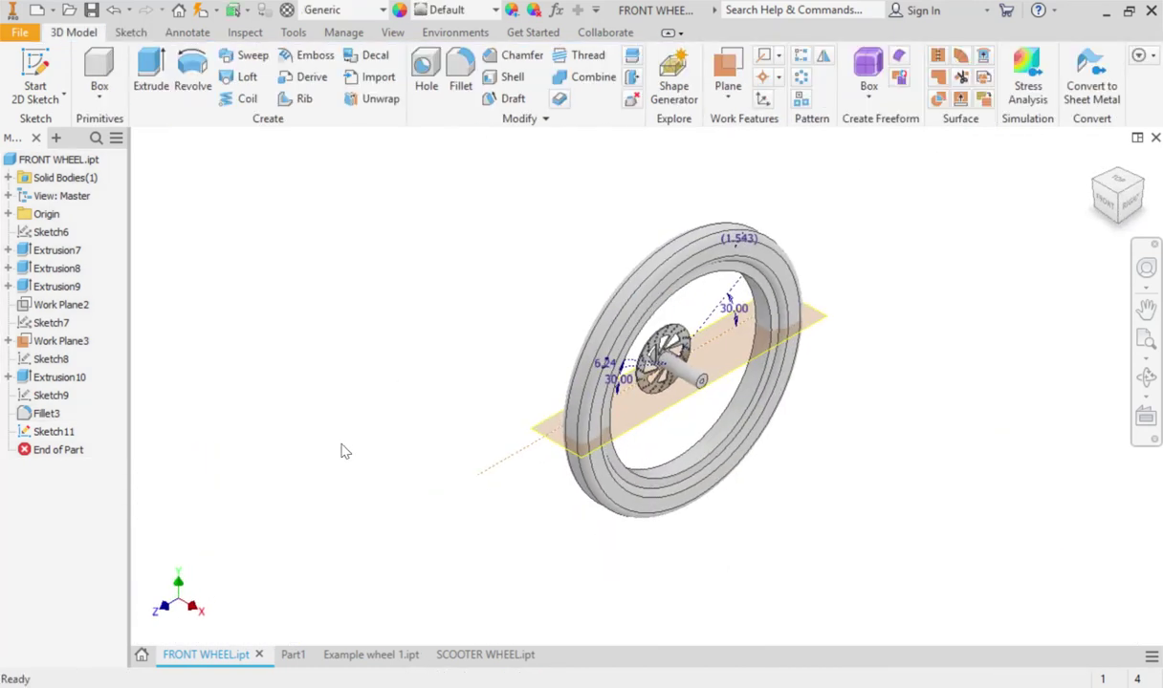
pyautogui.moveTo(340, 450)
pyautogui.keyDown('shift'); pyautogui.mouseDown(button='middle')
pyautogui.moveTo(468, 331)
pyautogui.moveTo(464, 353)
pyautogui.moveTo(628, 410)
pyautogui.moveTo(509, 403)
pyautogui.moveTo(543, 389)
pyautogui.mouseUp(button='middle'); pyautogui.keyUp('shift')
pyautogui.scroll(3, 658, 215)
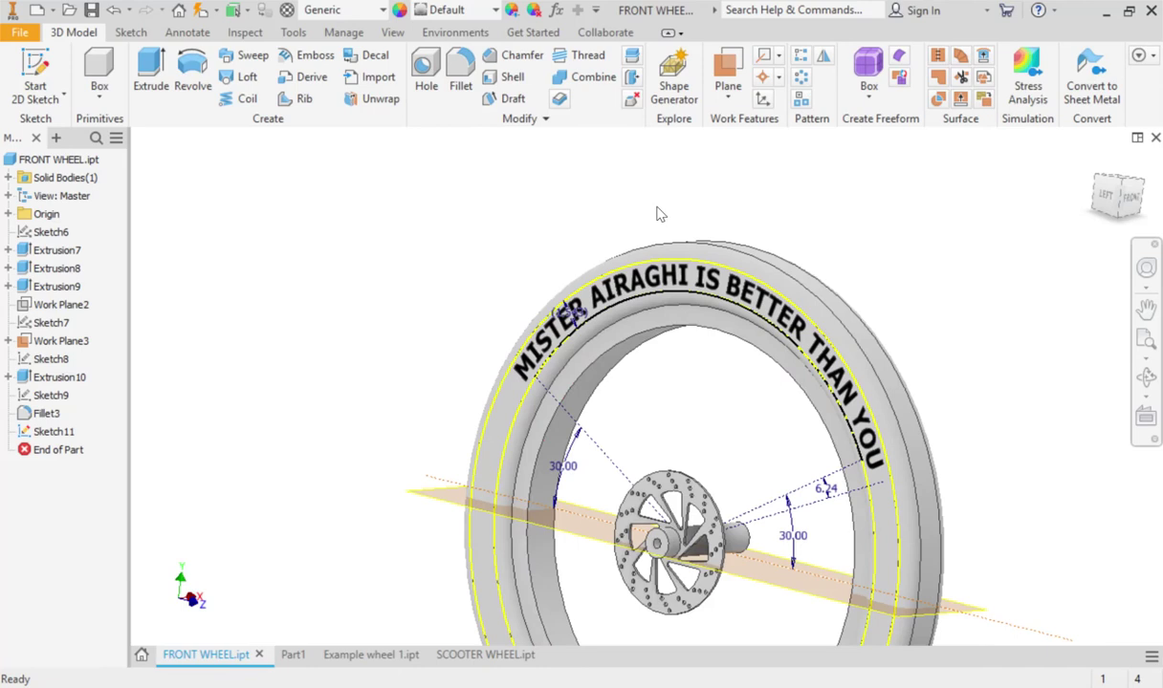
pyautogui.scroll(2, 620, 306)
pyautogui.scroll(2, 619, 306)
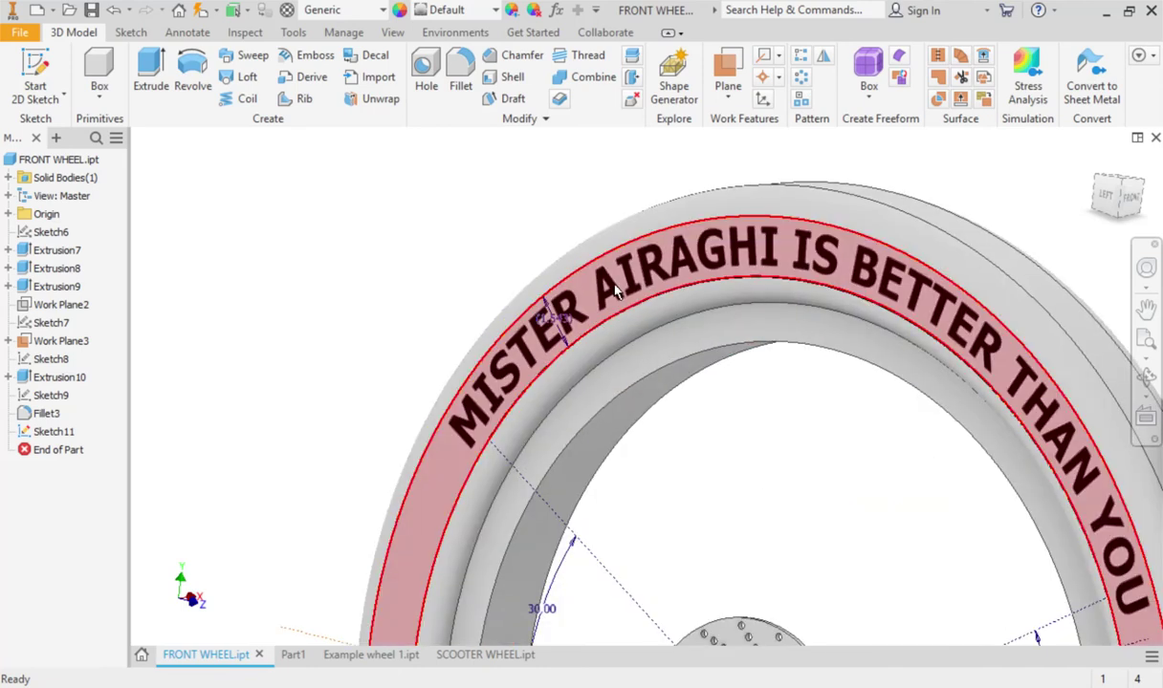
pyautogui.scroll(2, 608, 294)
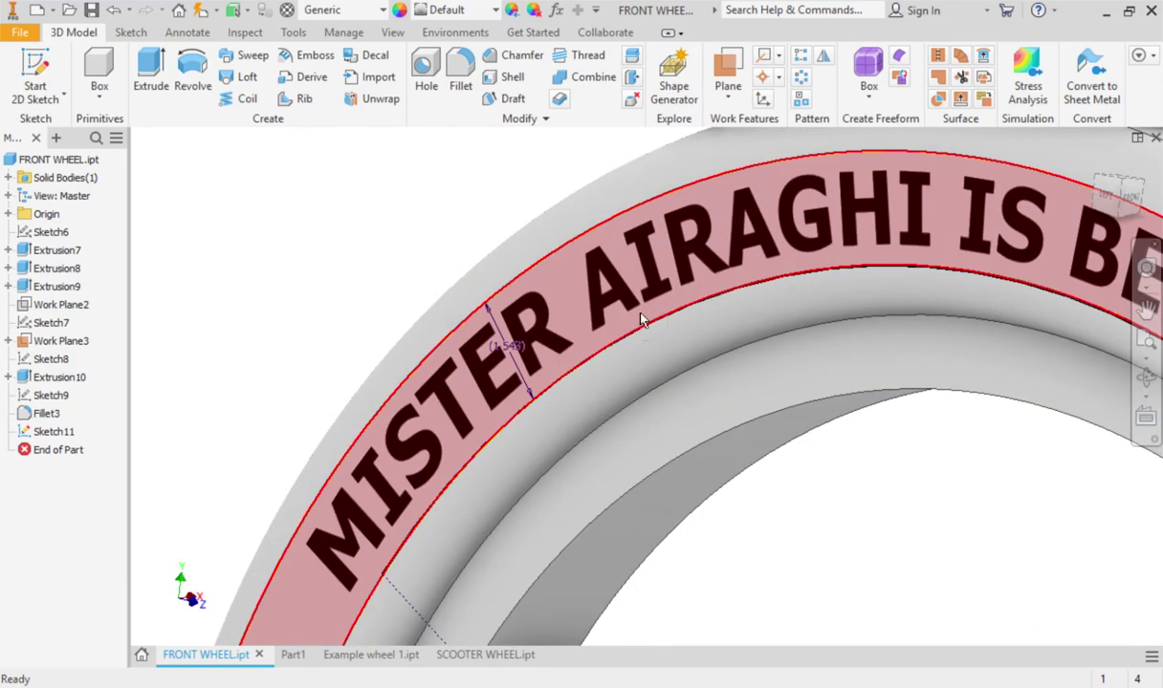
pyautogui.click(640, 319)
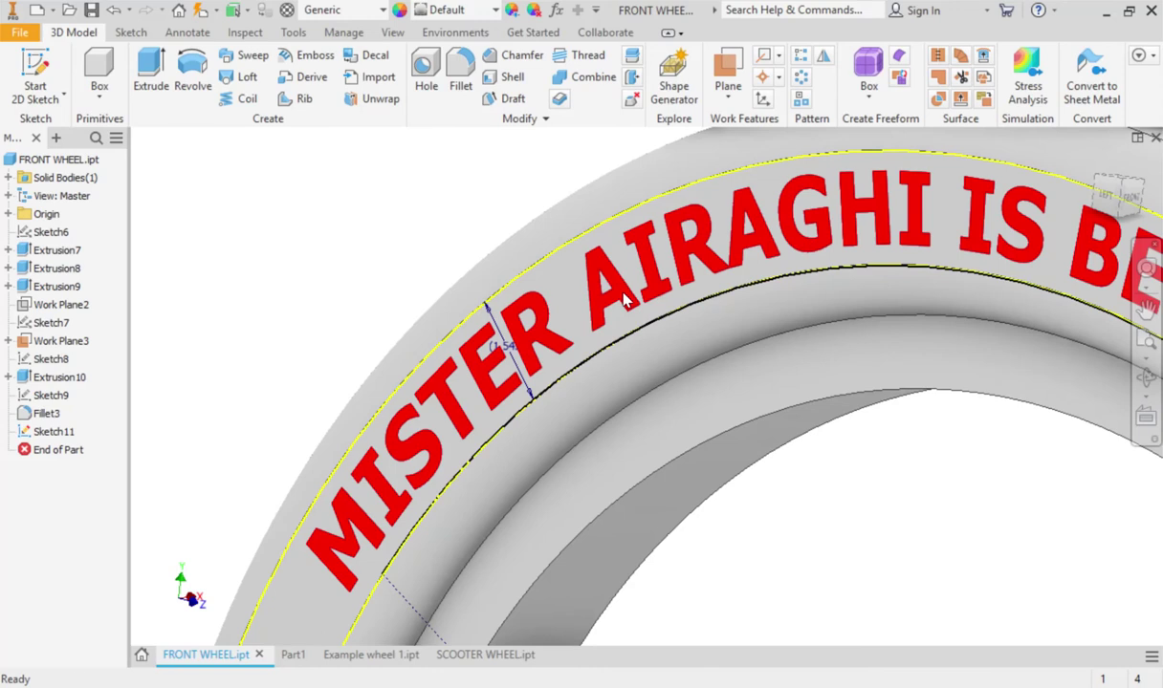
pyautogui.press('e')
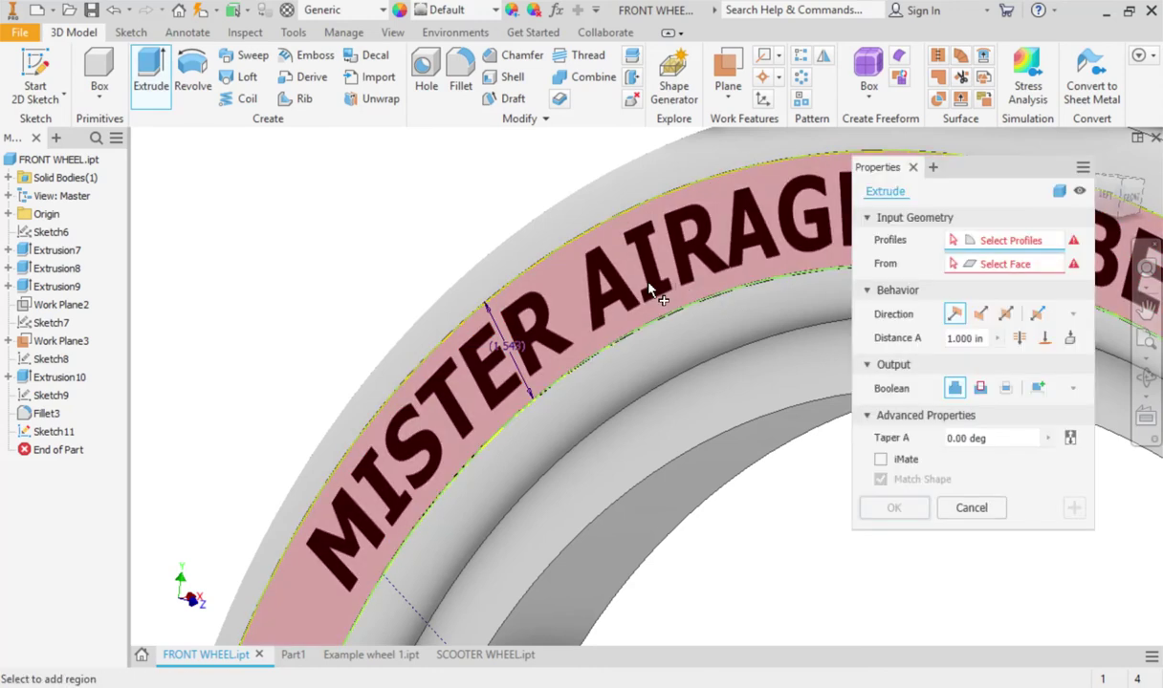
# Extrude the lettering profile 0.1 in as raised text on the tire
pyautogui.click(653, 292)
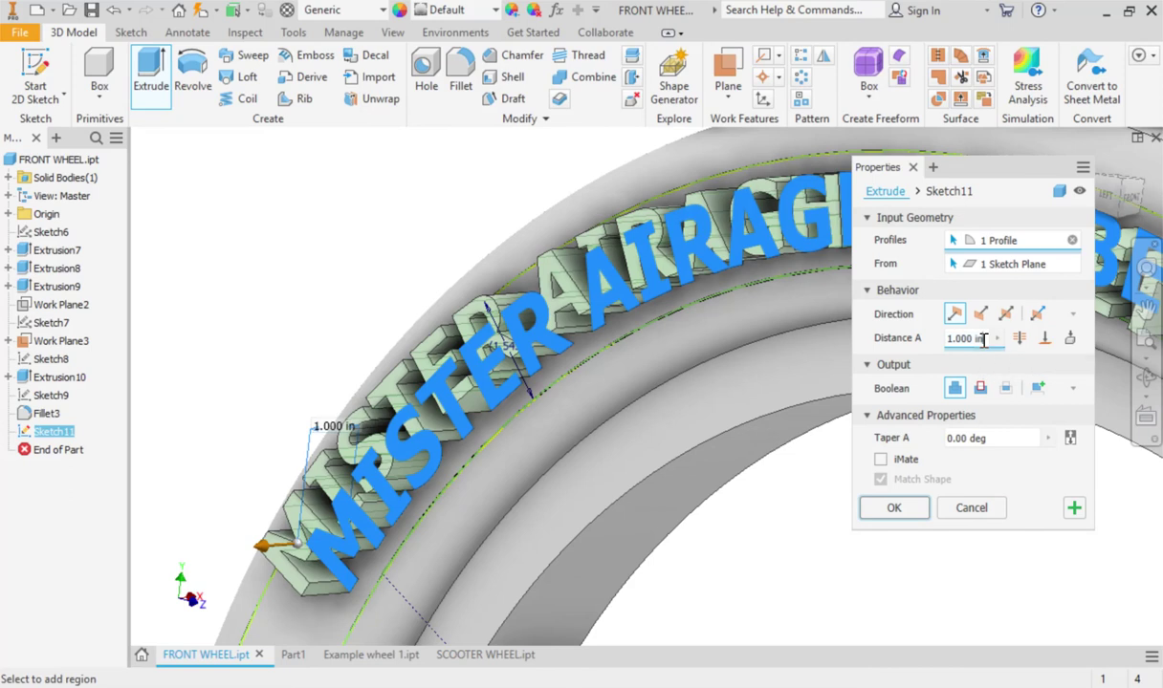
pyautogui.write('.1')
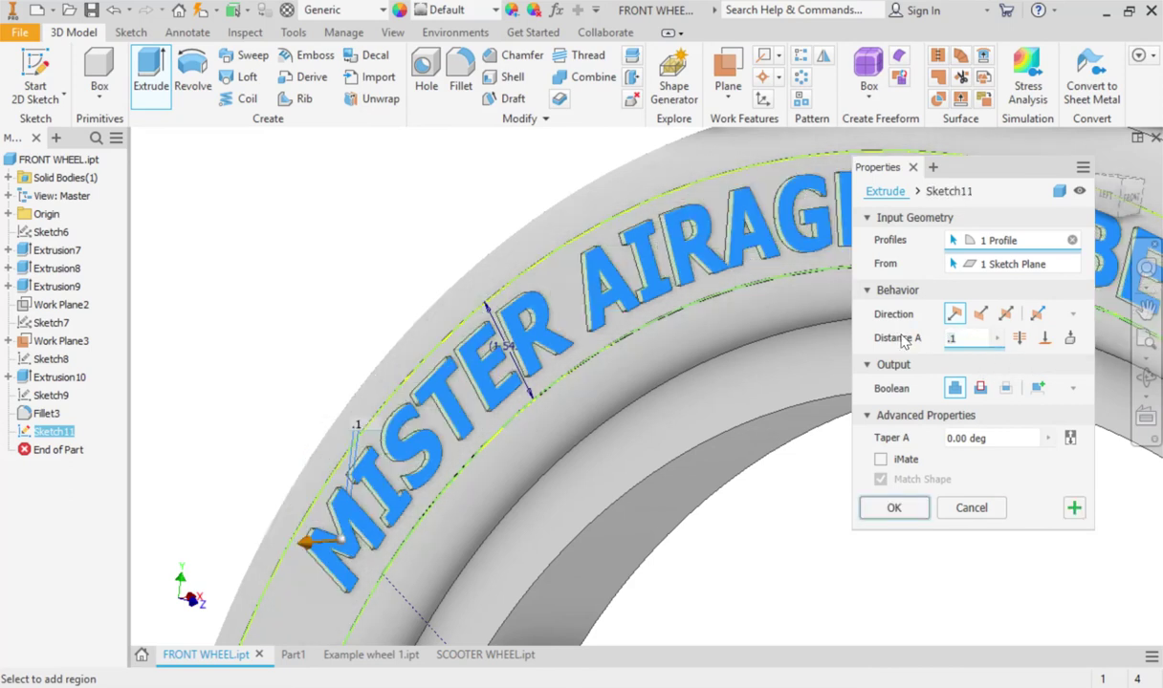
pyautogui.click(893, 507)
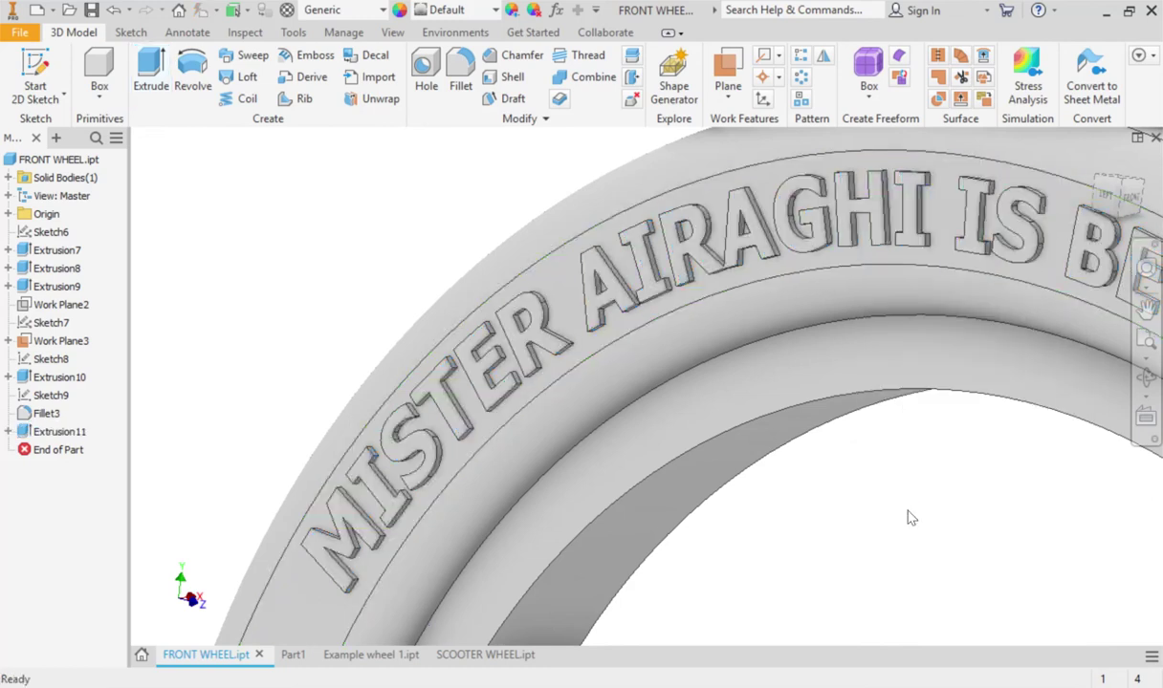
pyautogui.moveTo(649, 493)
pyautogui.keyDown('shift'); pyautogui.mouseDown(button='middle')
pyautogui.moveTo(701, 493)
pyautogui.moveTo(688, 488)
pyautogui.mouseUp(button='middle'); pyautogui.keyUp('shift')
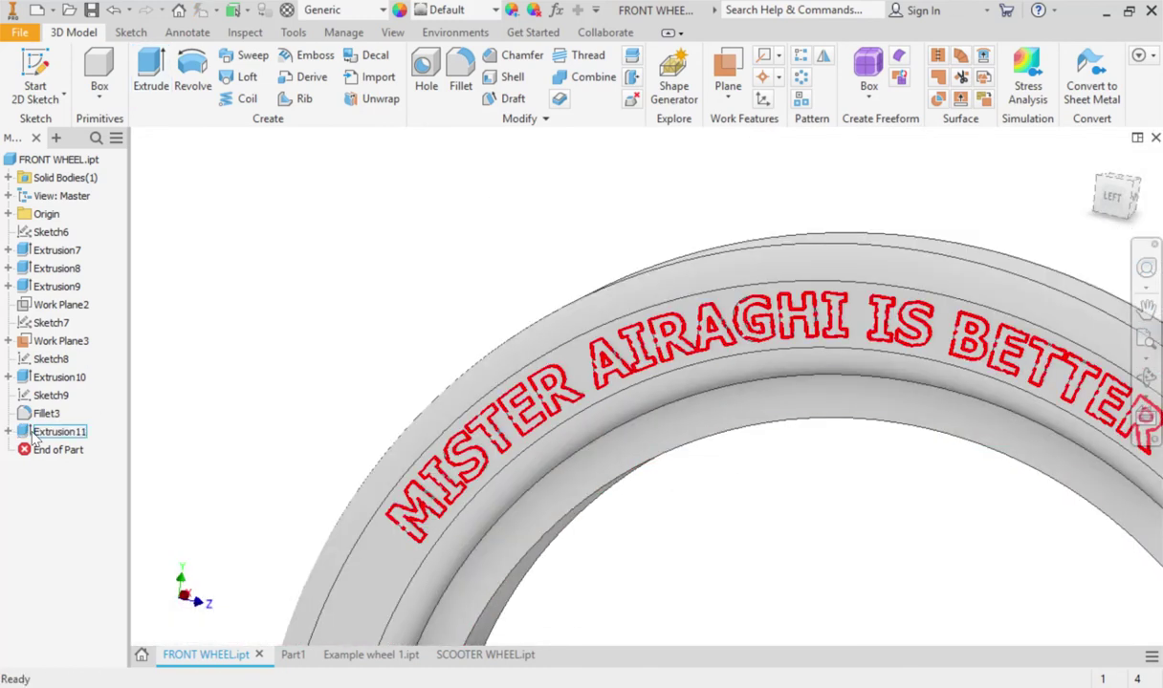
# Give the raised lettering extrusion a White appearance
pyautogui.rightClick(33, 432)
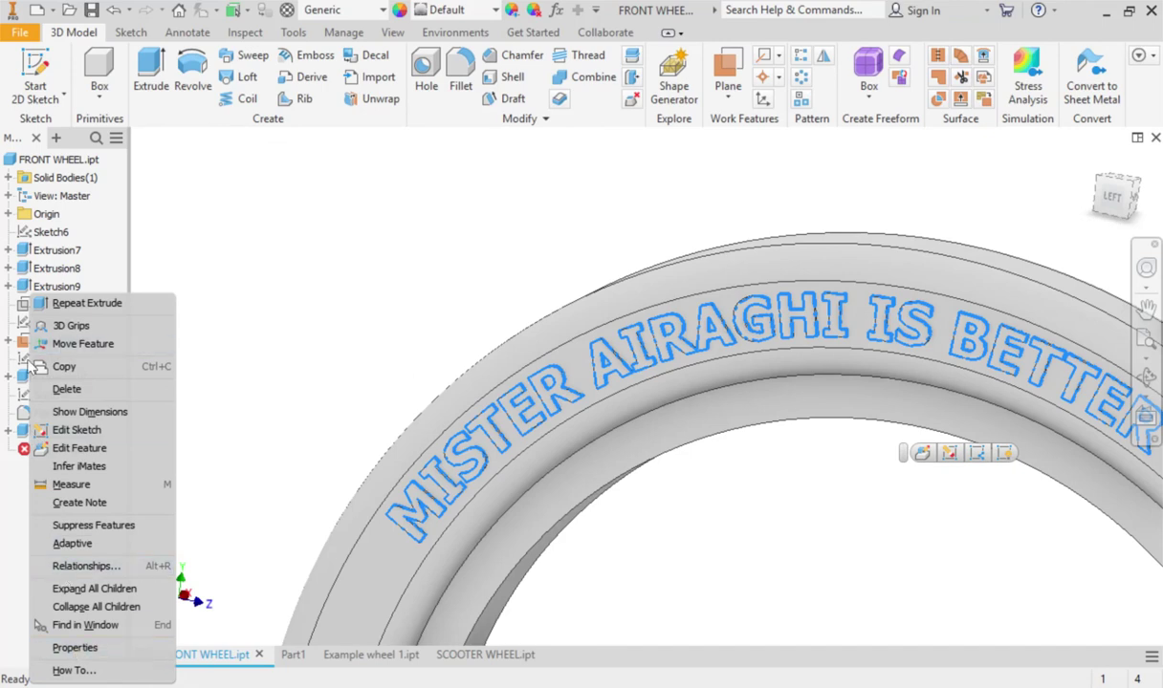
pyautogui.press('Escape')
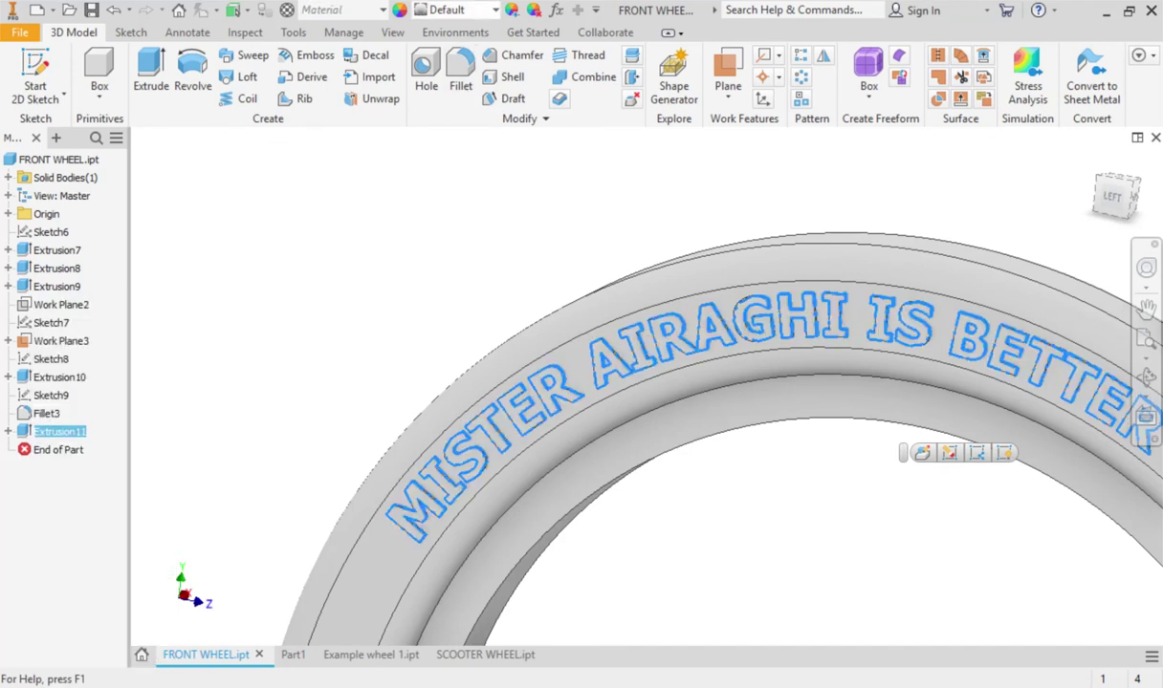
pyautogui.click(465, 9)
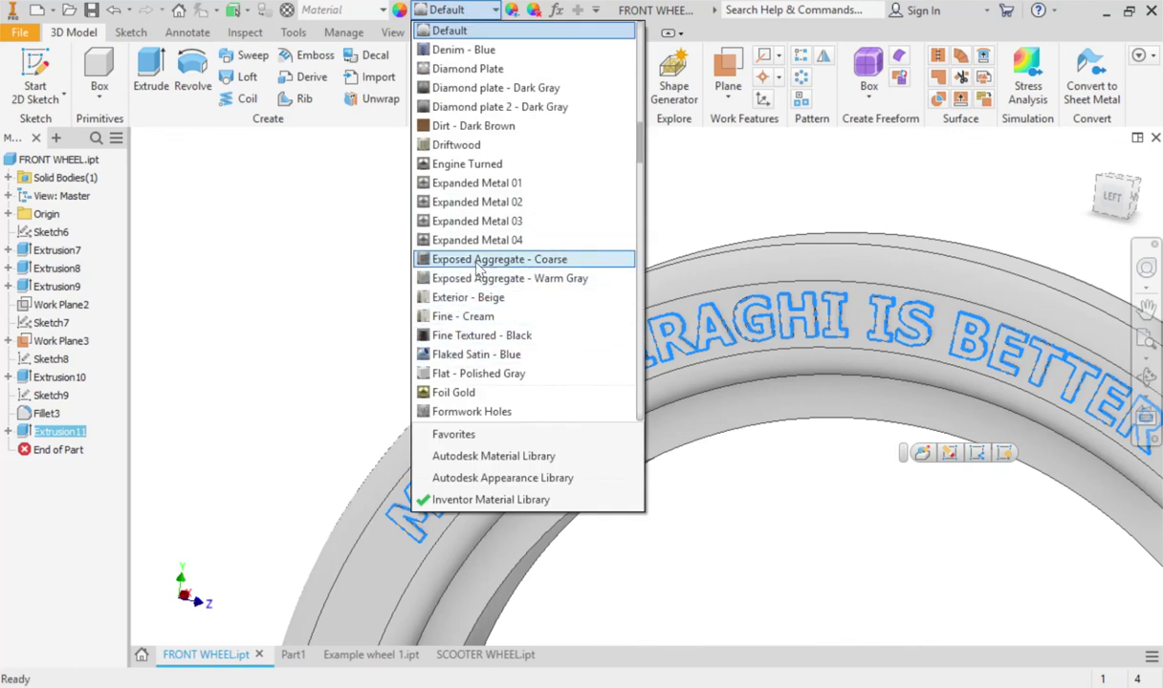
pyautogui.scroll(-20, 475, 270)
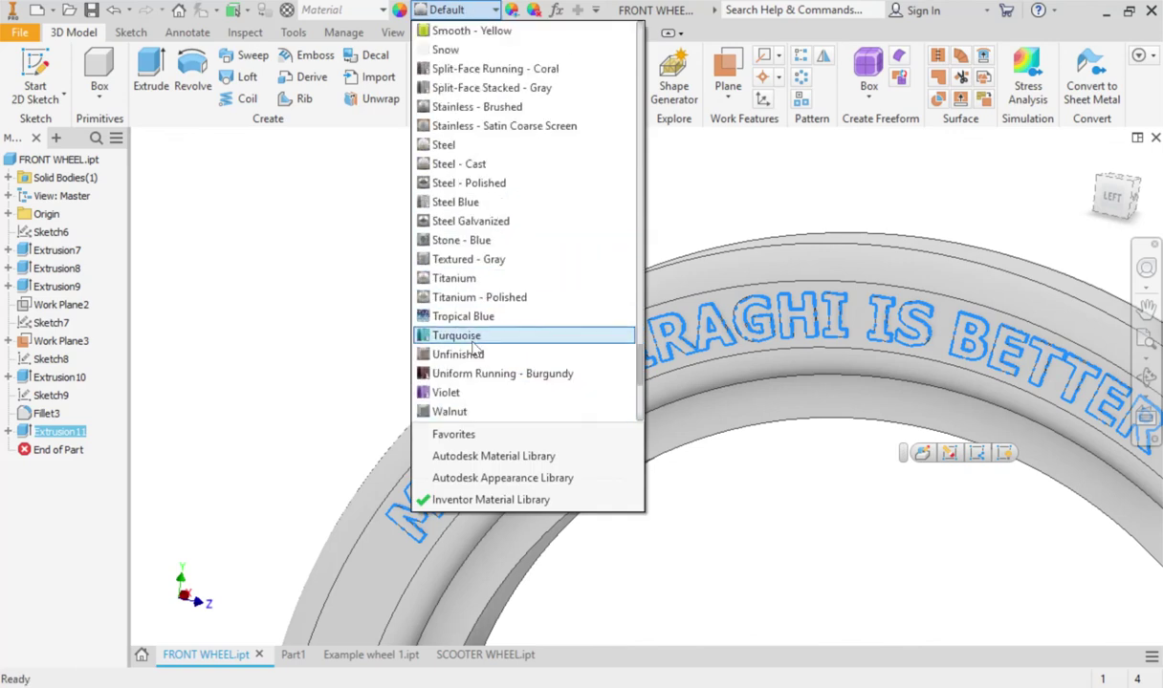
pyautogui.scroll(-2, 454, 334)
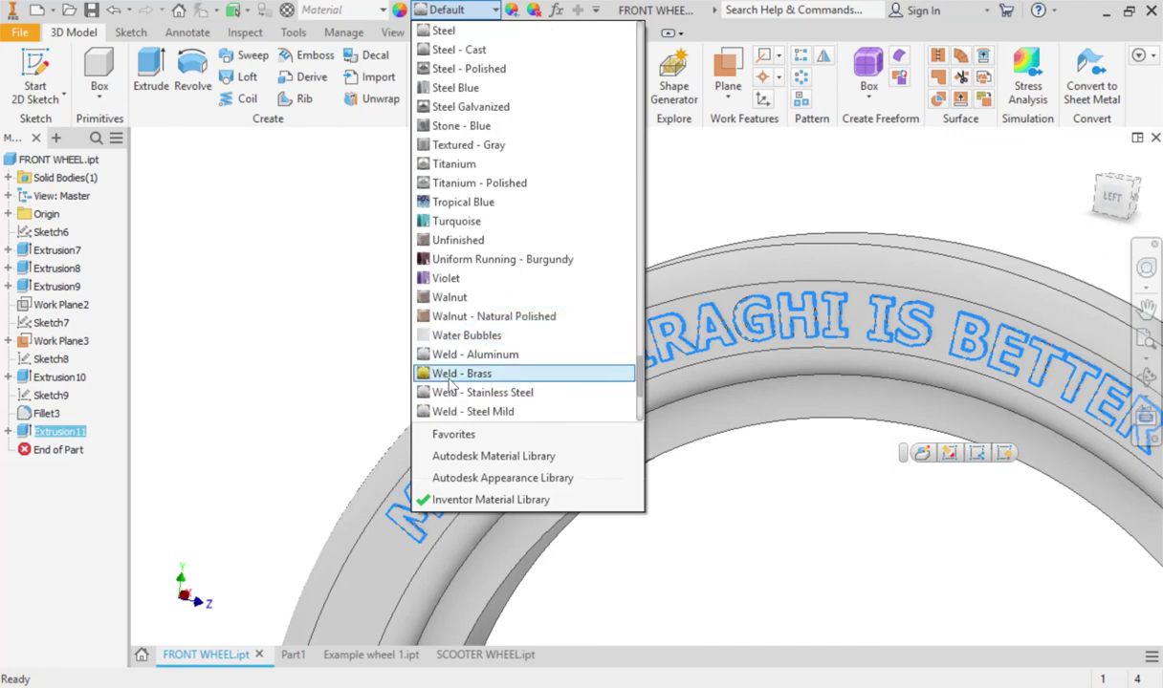
pyautogui.scroll(-1, 454, 375)
pyautogui.click(453, 393)
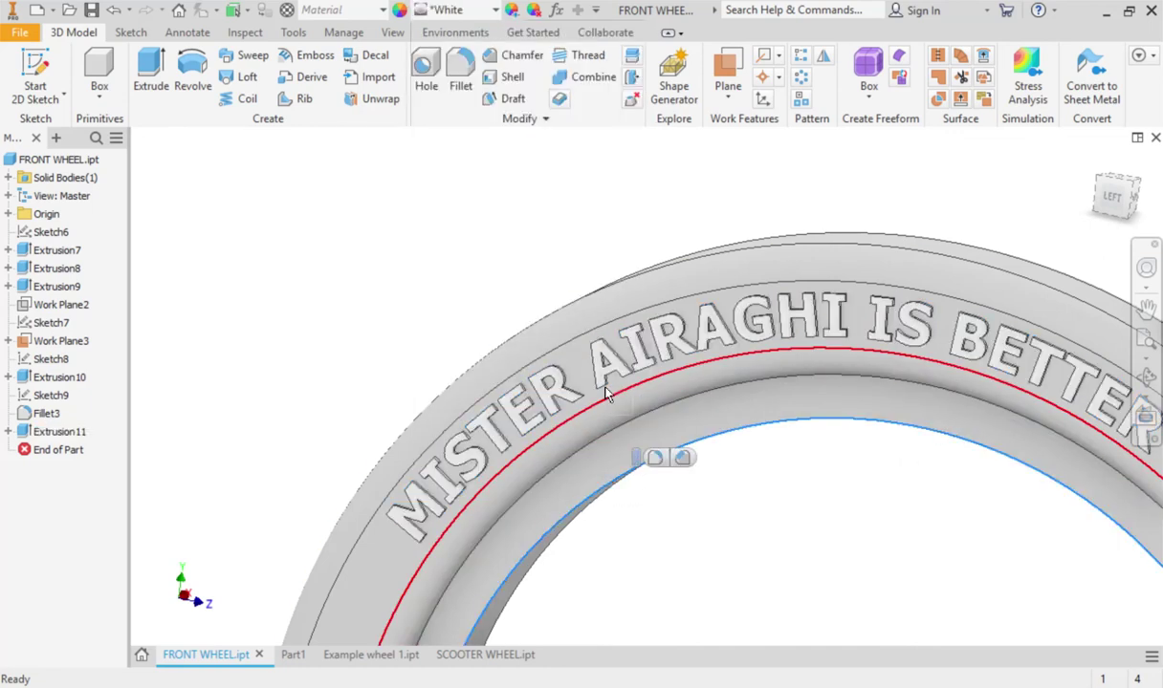
pyautogui.press('Escape')
# Give the sidewall band behind the lettering a textured Black appearance
pyautogui.click(621, 330)
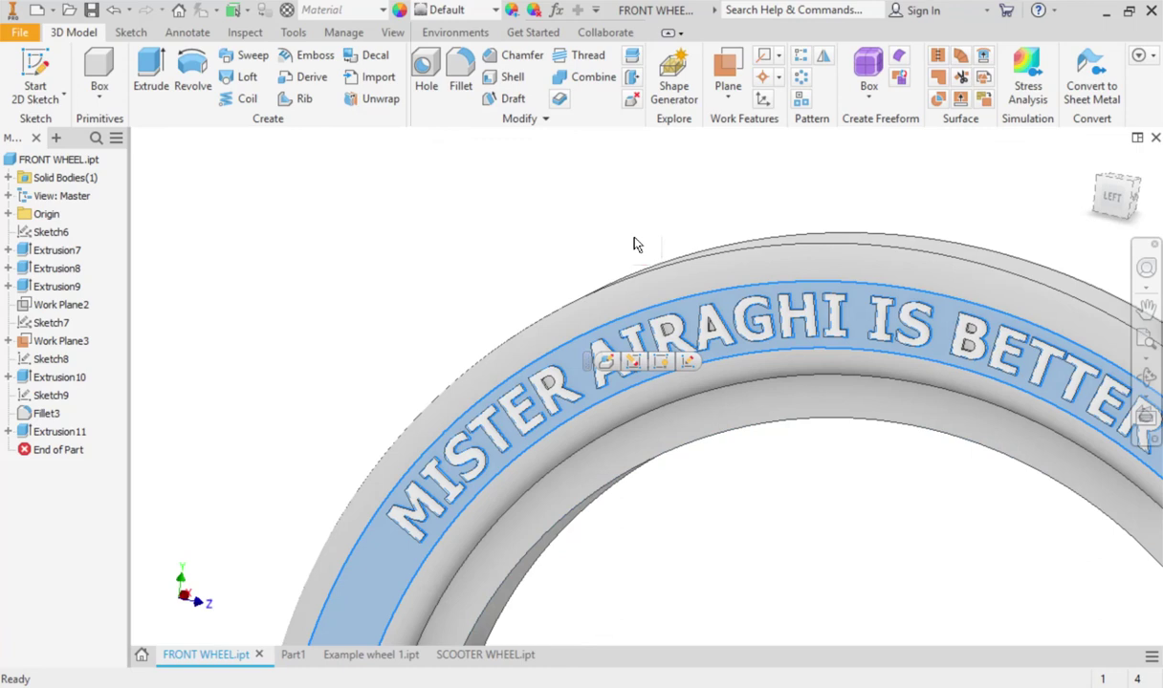
pyautogui.click(440, 9)
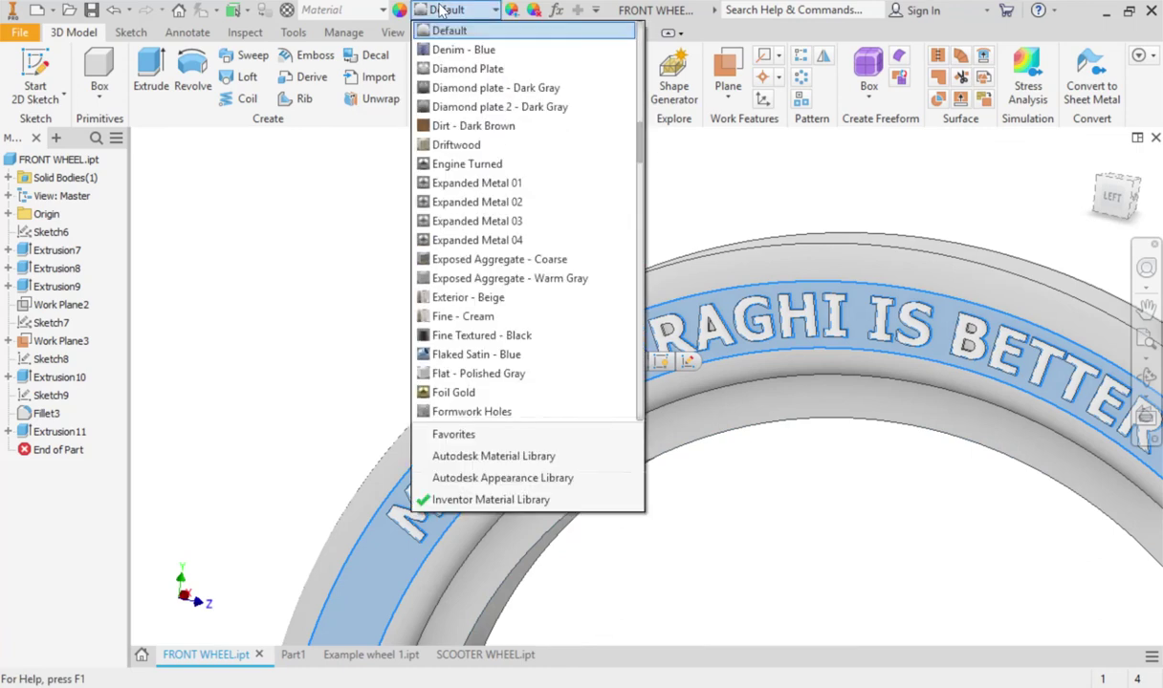
pyautogui.scroll(5, 440, 58)
pyautogui.click(440, 69)
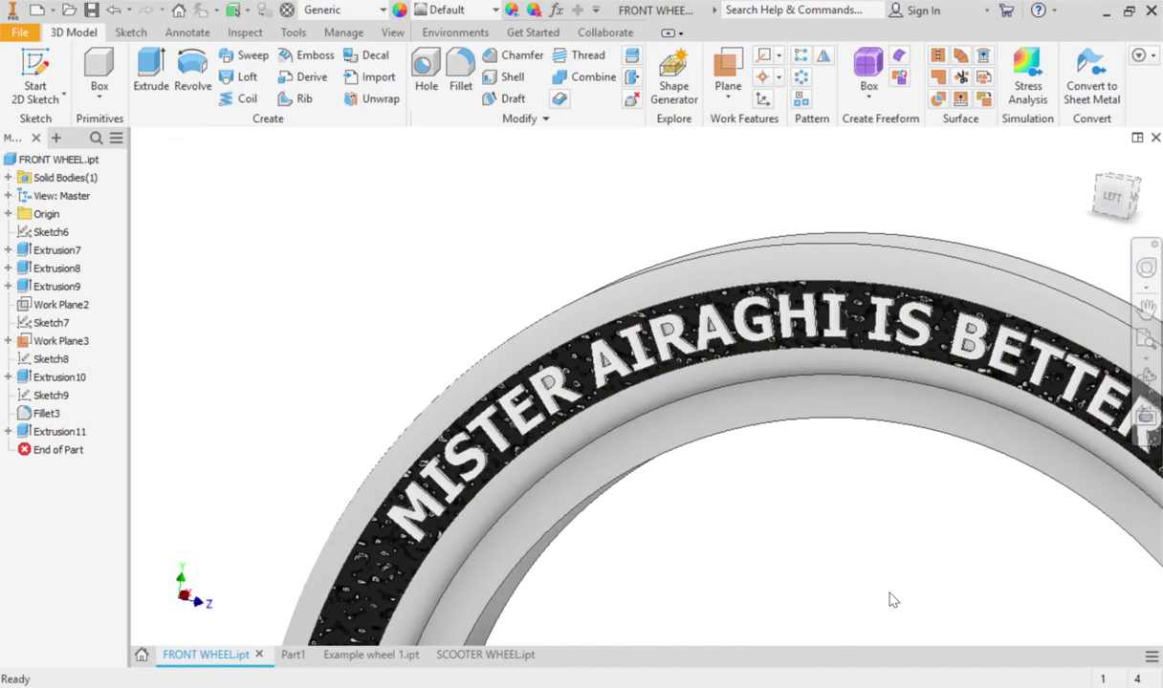
pyautogui.moveTo(942, 537)
pyautogui.keyDown('shift'); pyautogui.mouseDown(button='middle')
pyautogui.moveTo(895, 509)
pyautogui.moveTo(905, 517)
pyautogui.mouseUp(button='middle'); pyautogui.keyUp('shift')
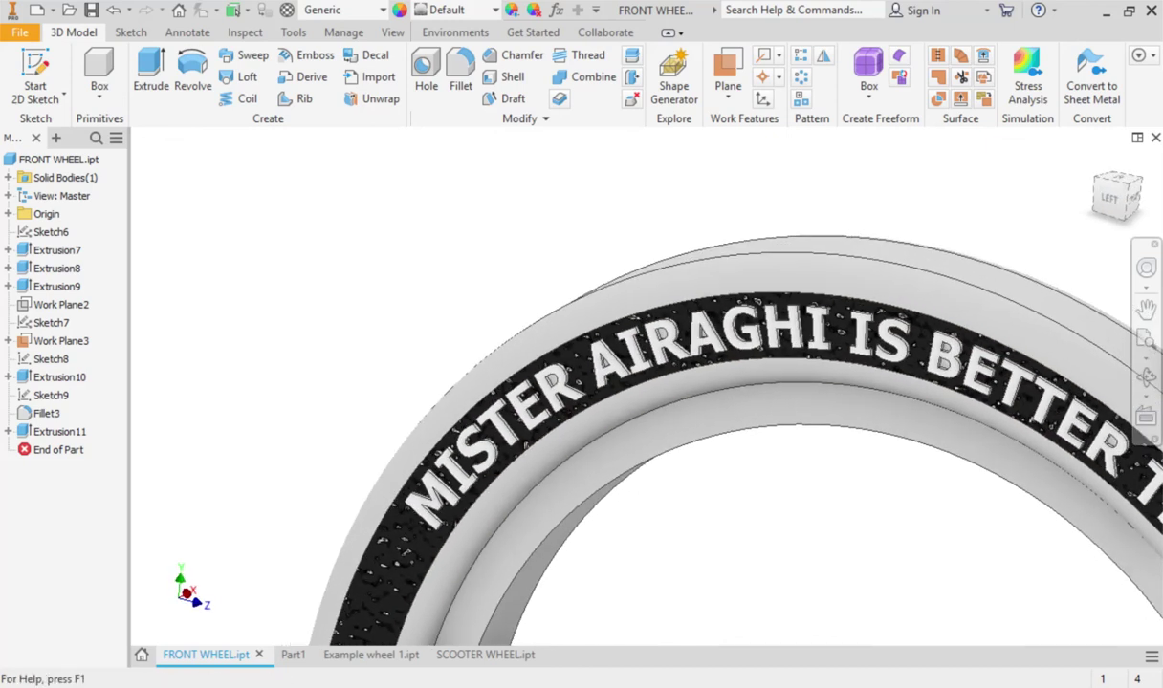